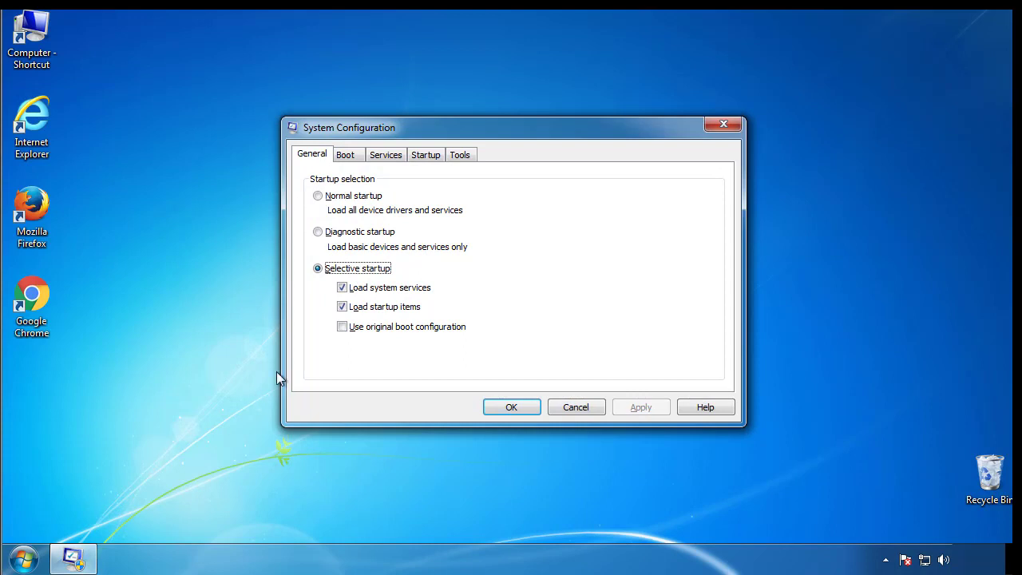
Tick minimal Safe boot on the Boot tab, confirm, and restart into Safe Mode
left_click(345, 156)
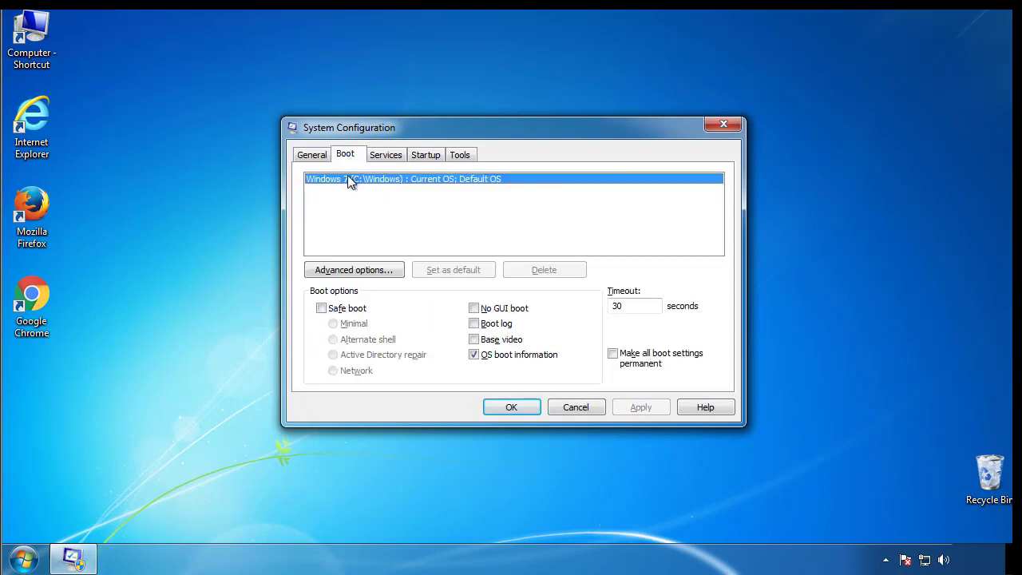
left_click(321, 308)
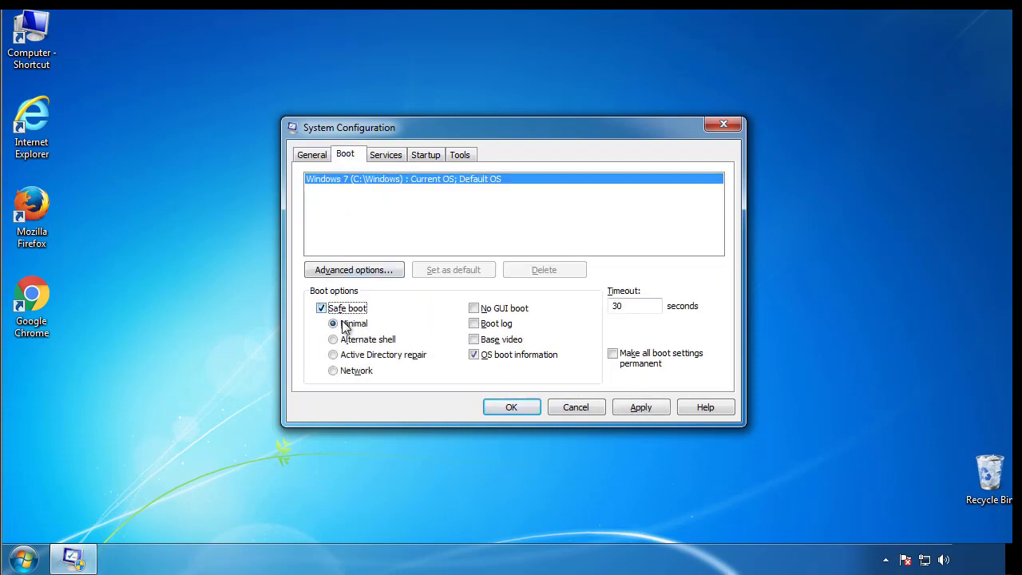
left_click(518, 407)
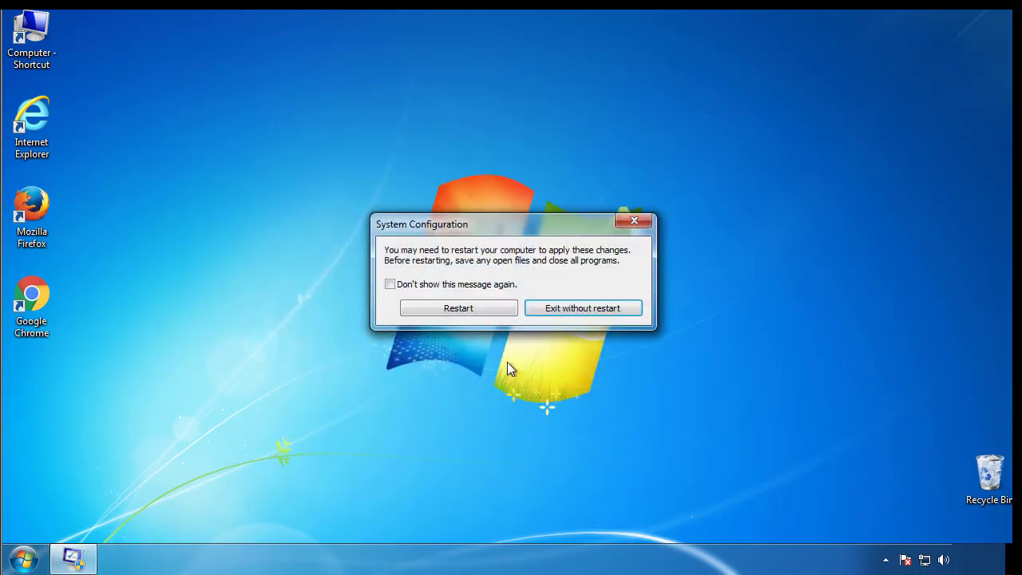
left_click(460, 310)
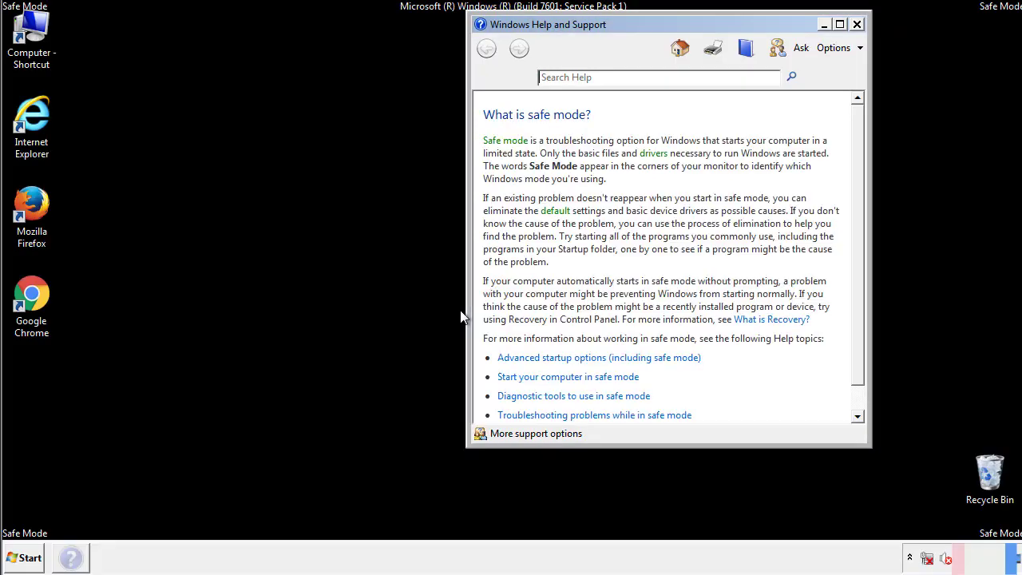
Enable Always show menus in Control Panel's Folder Options, then close Control Panel
left_click(856, 24)
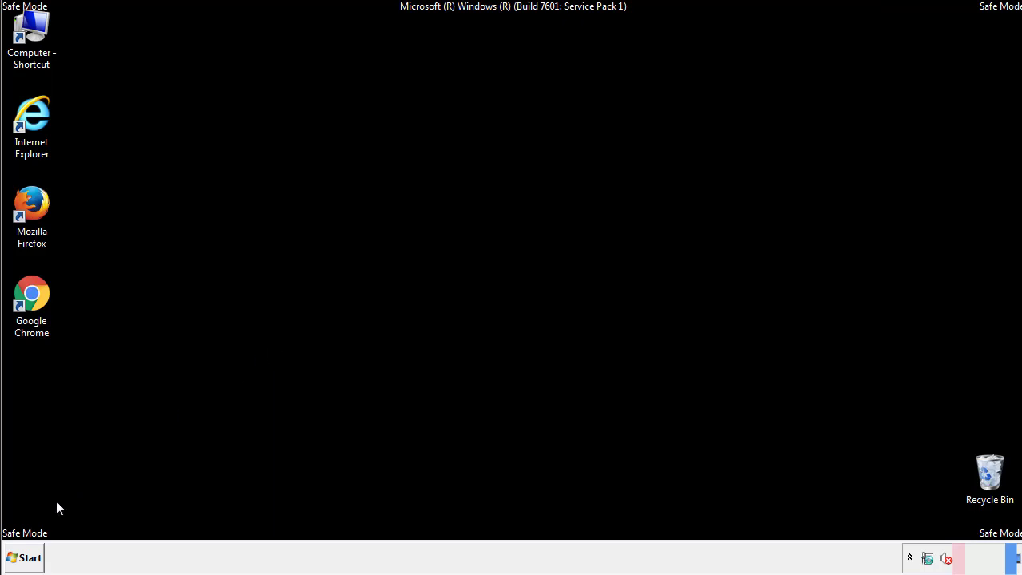
left_click(24, 559)
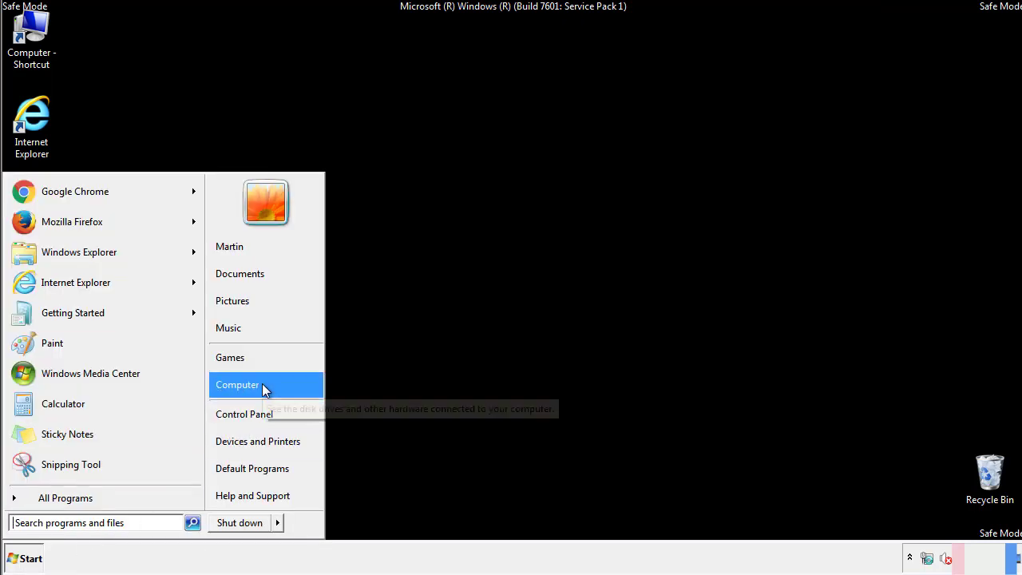
left_click(254, 412)
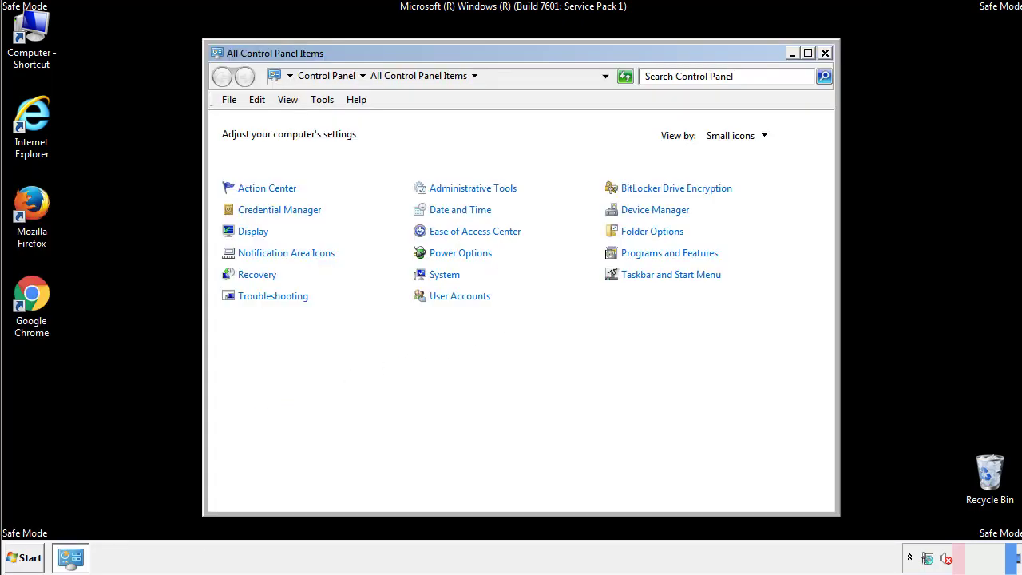
left_click(653, 231)
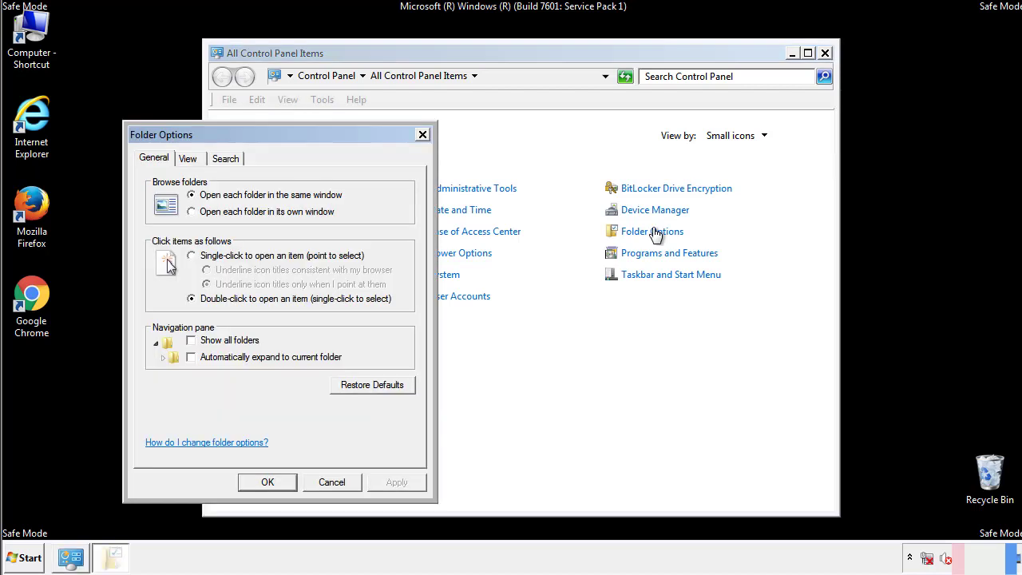
left_click(190, 160)
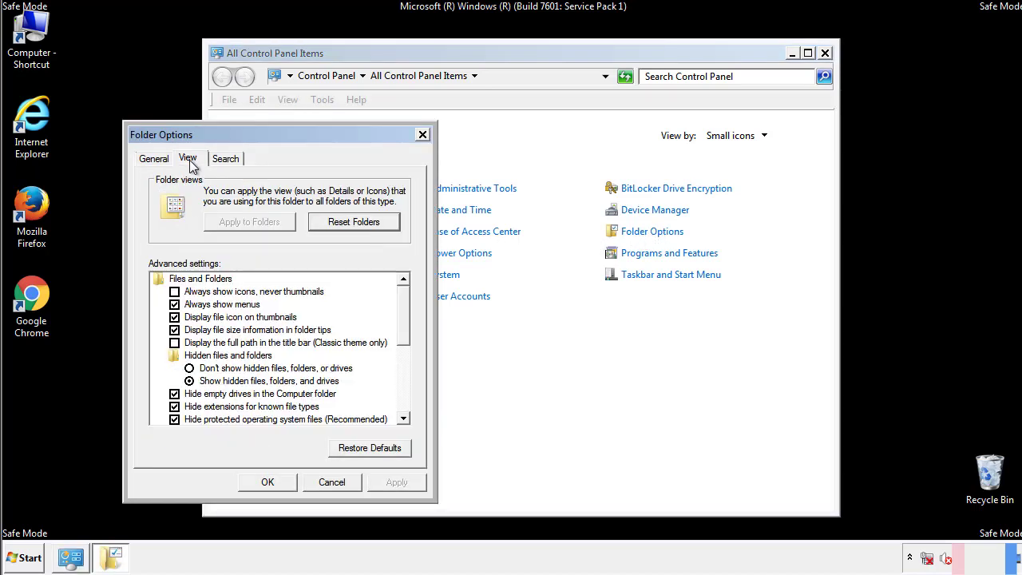
left_click(174, 304)
left_click(270, 482)
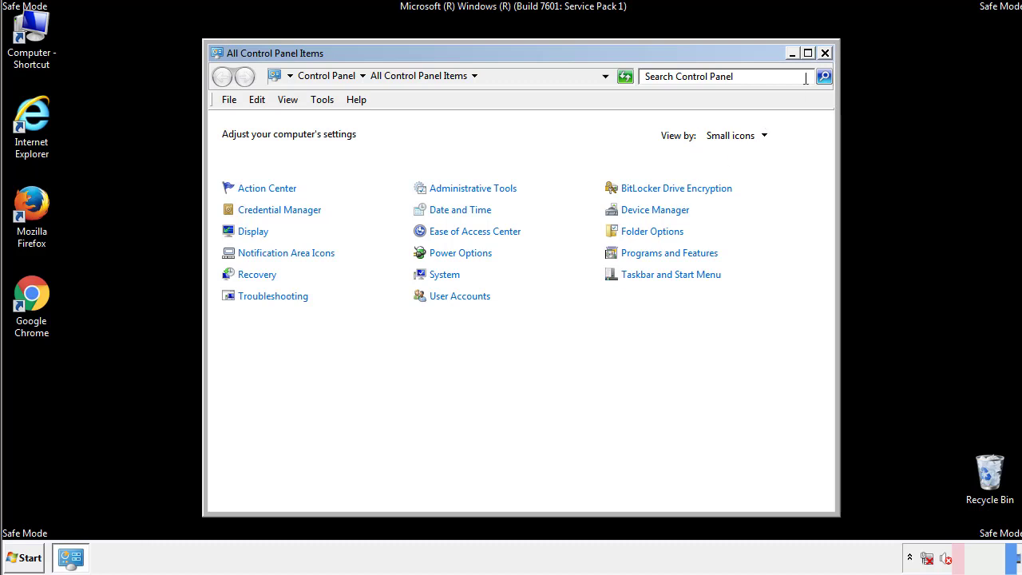
left_click(824, 54)
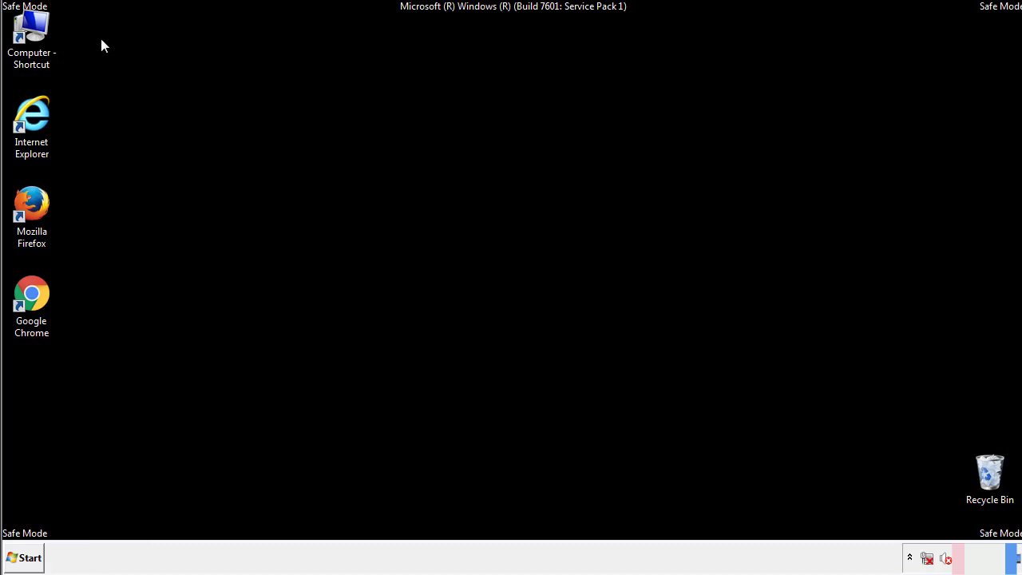
Browse from Computer to the C:\Windows\System32\drivers\etc folder
double_click(47, 32)
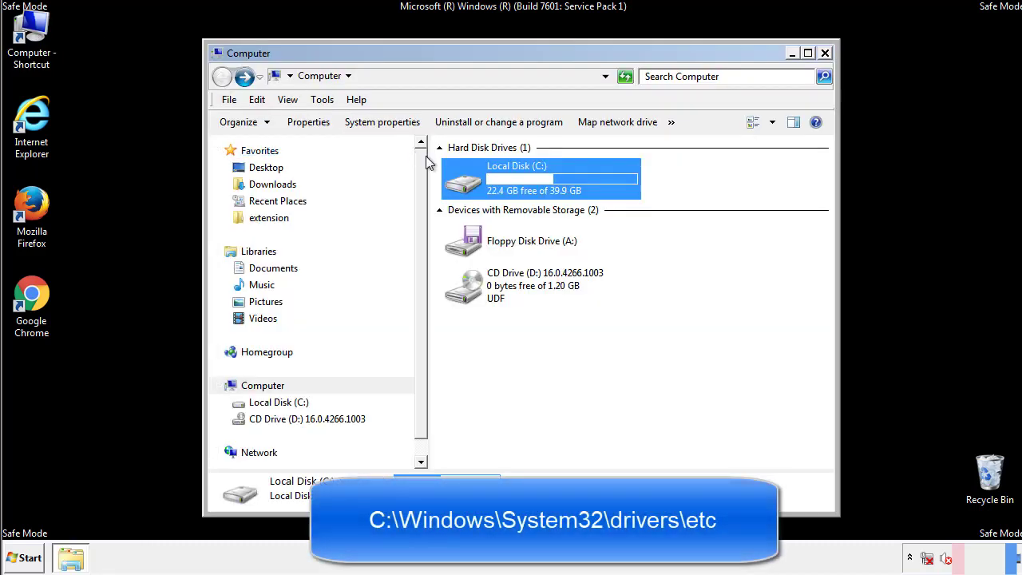
double_click(470, 184)
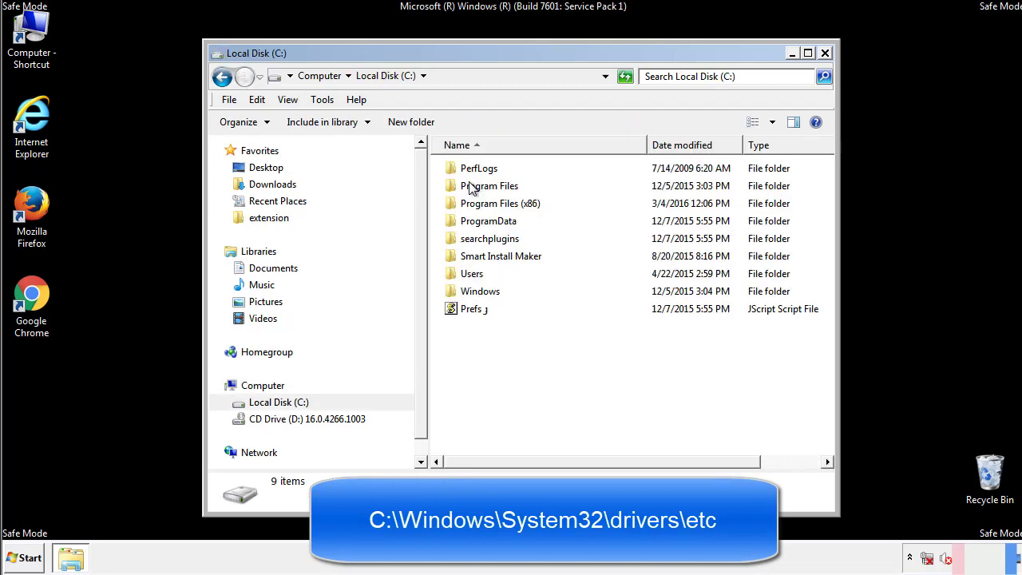
double_click(467, 291)
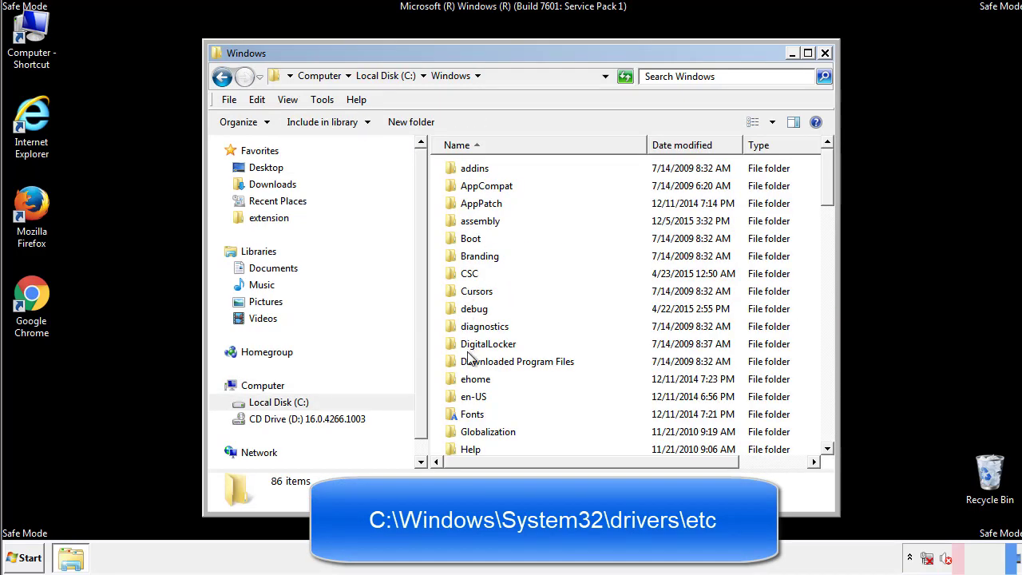
scroll(469, 358, "down", 4)
scroll(471, 362, "down", 5)
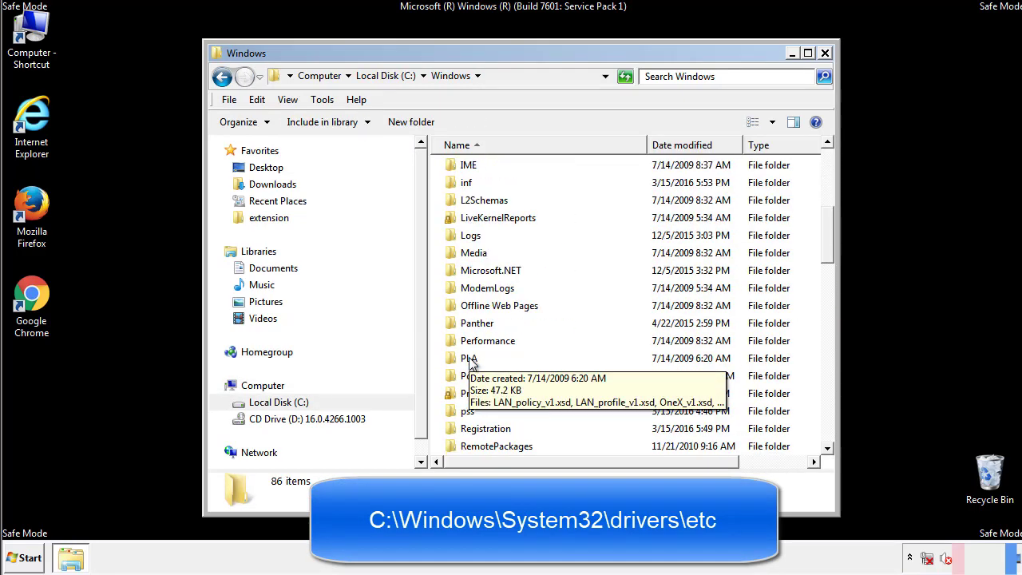
scroll(469, 361, "down", 2)
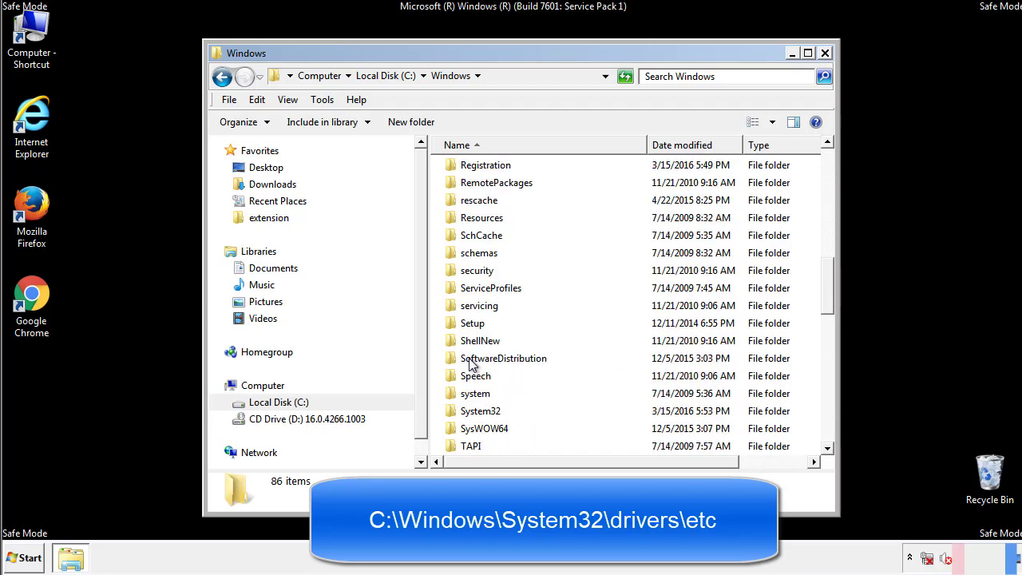
double_click(478, 410)
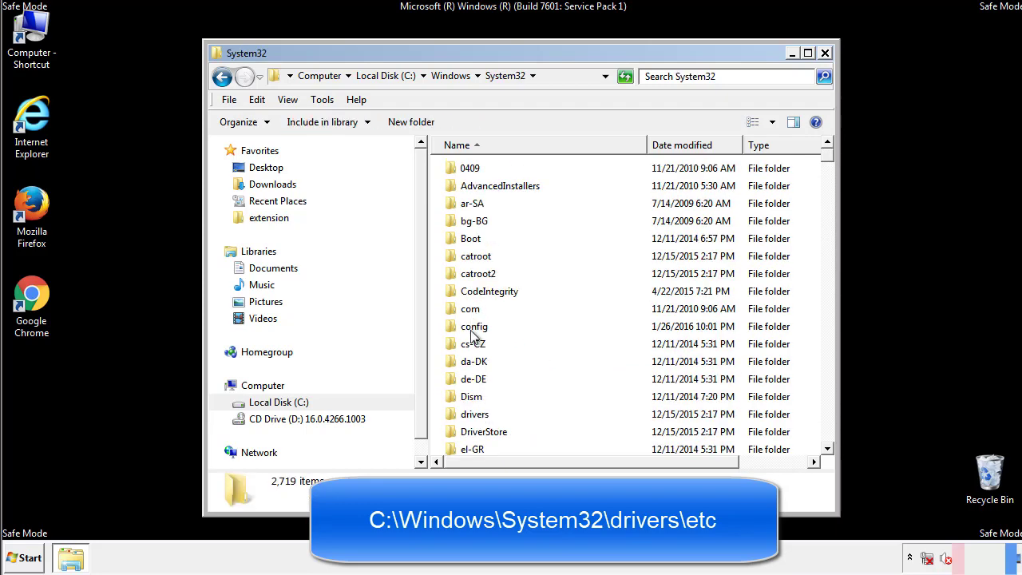
left_click(474, 418)
double_click(472, 418)
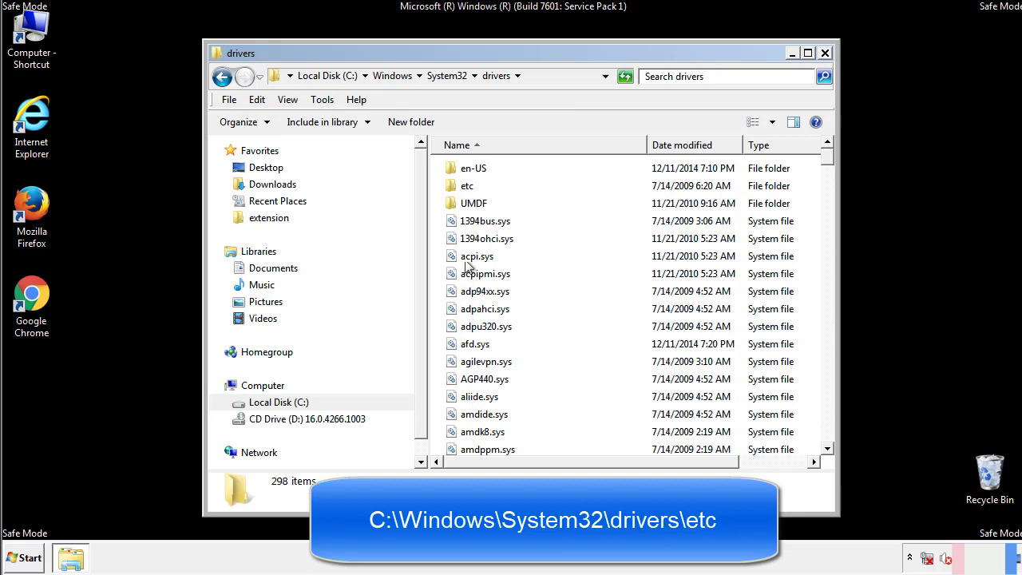
double_click(466, 186)
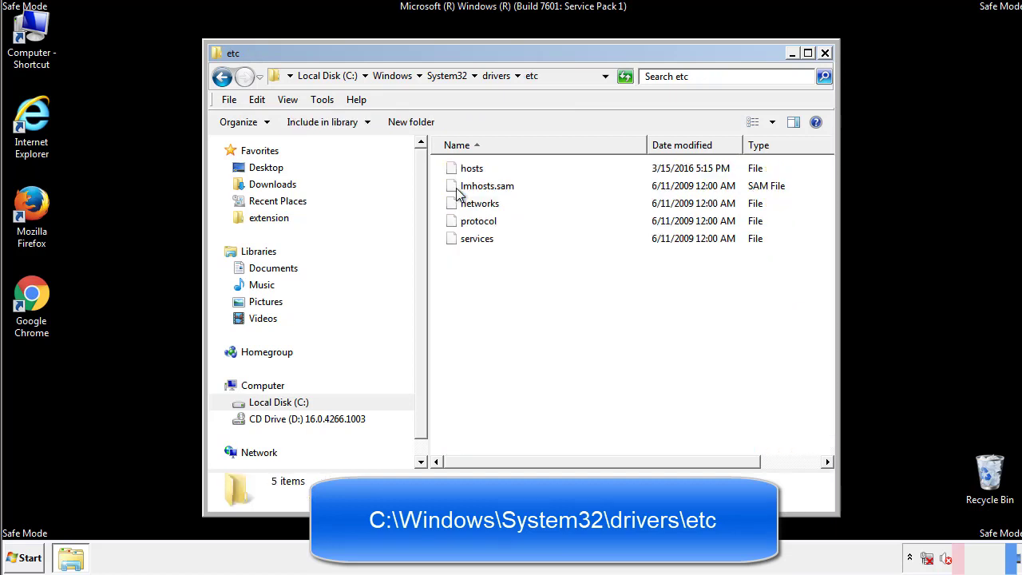
Open the hosts file with Notepad
double_click(465, 173)
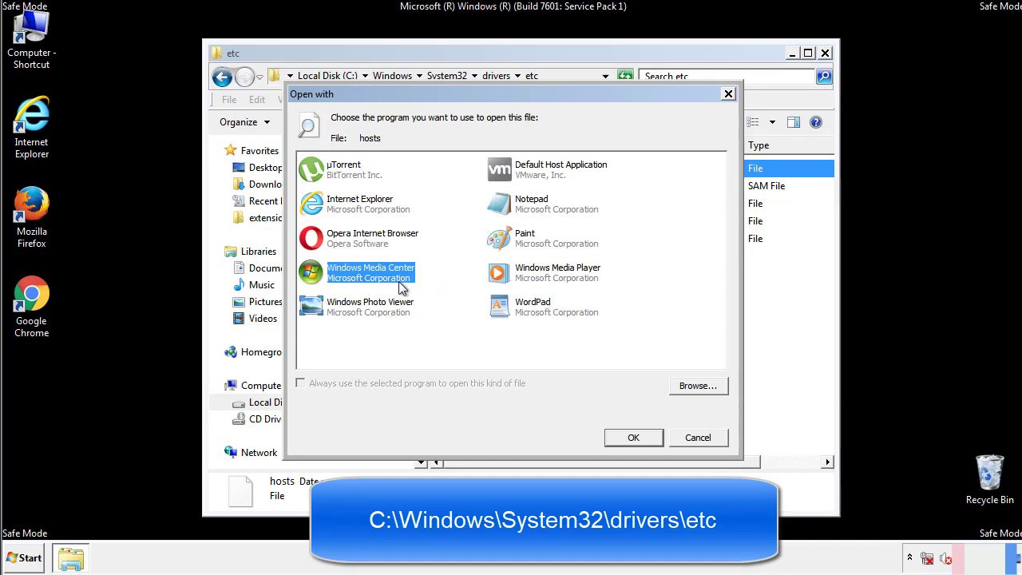
left_click(518, 207)
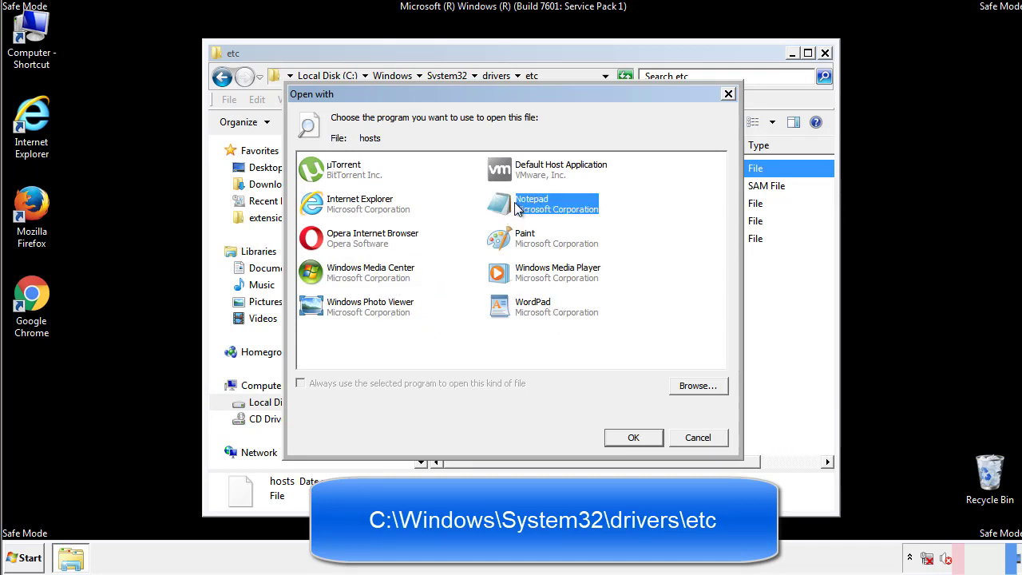
left_click(631, 437)
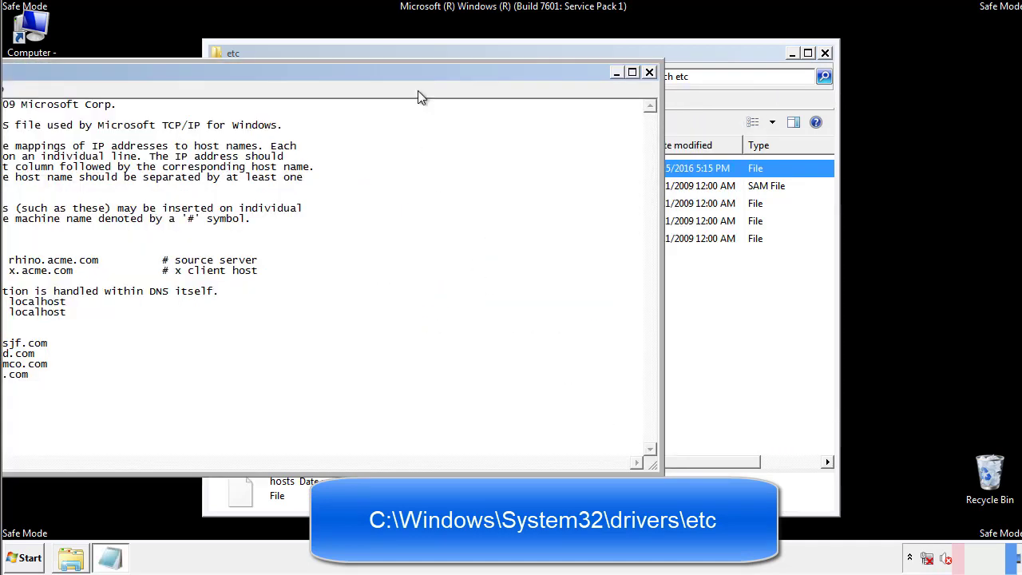
Delete the four suspicious IP-to-host entries from hosts and save the file
left_click_drag(417, 71, 650, 87)
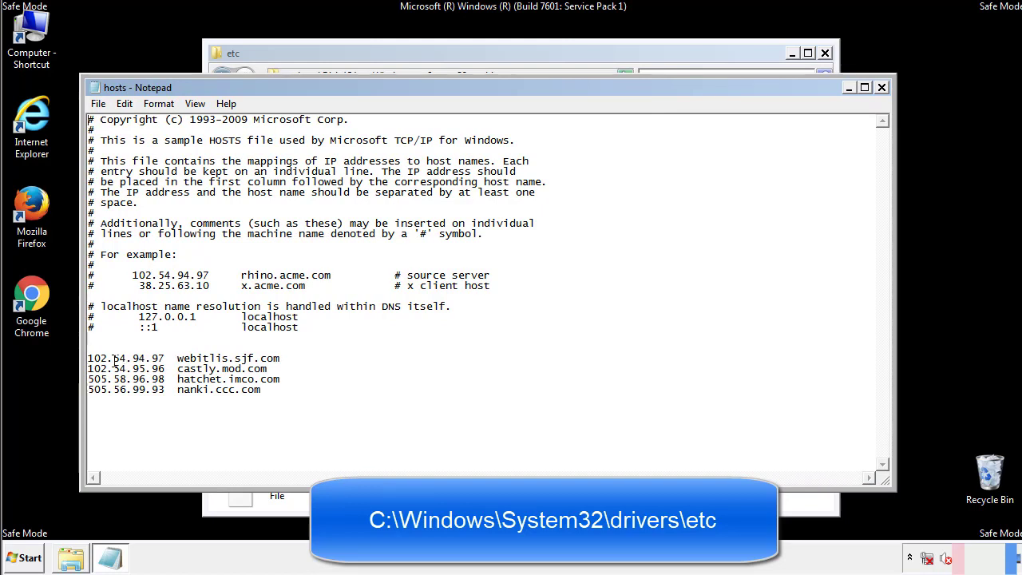
key("shift+Up")
key("shift+Up")
key("shift+Up")
key("shift+Up")
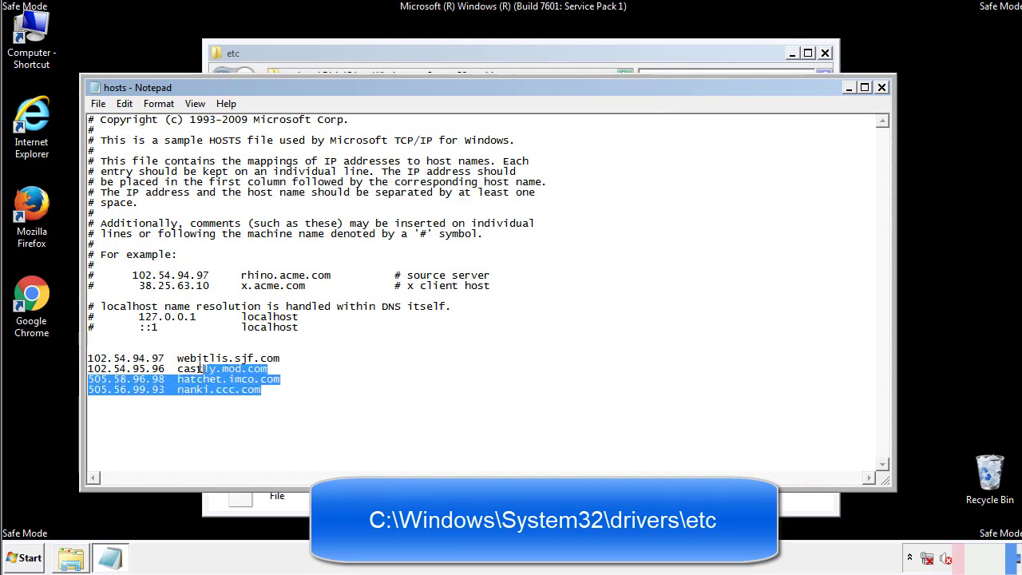
key("Delete")
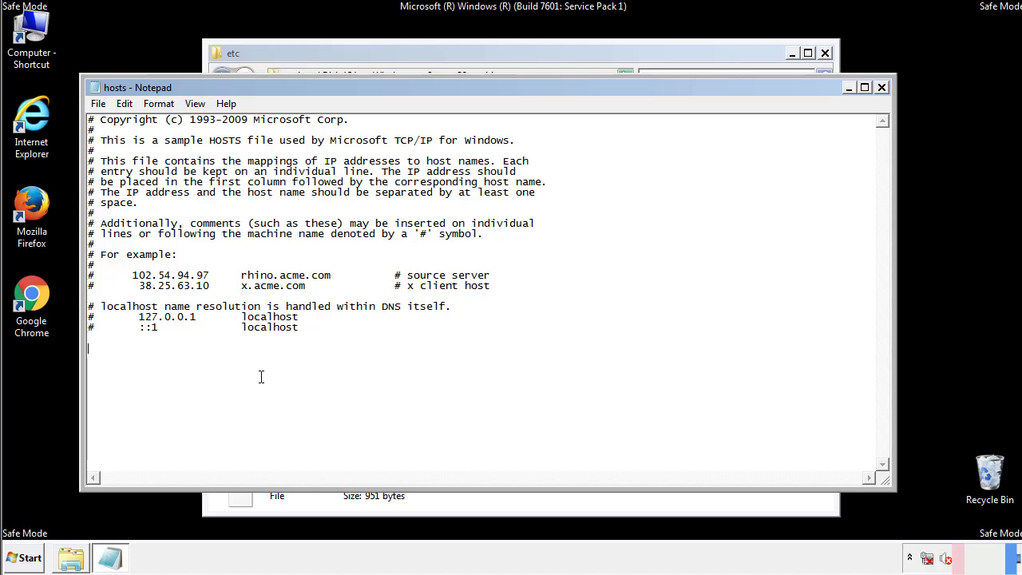
left_click(882, 89)
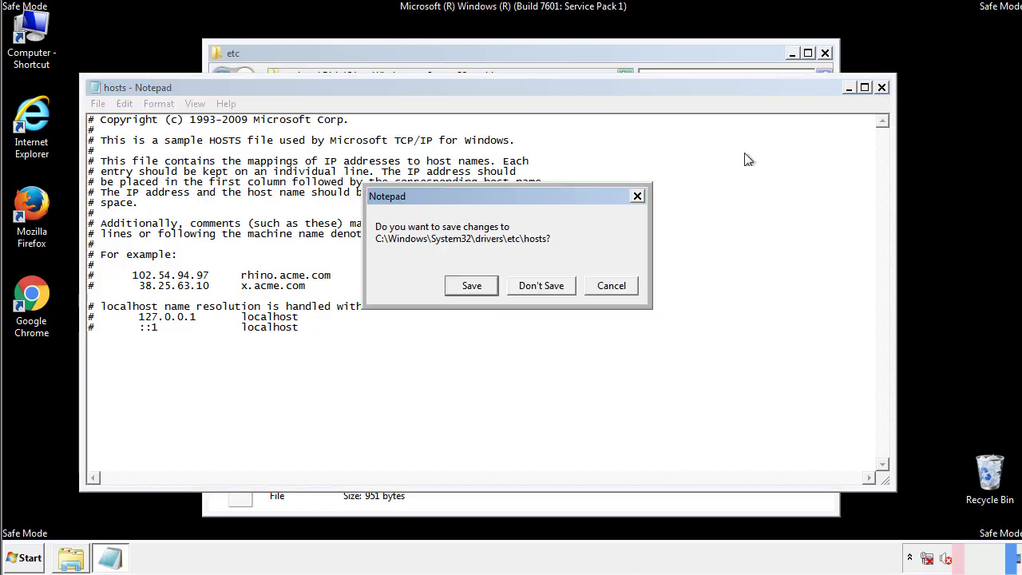
left_click(449, 289)
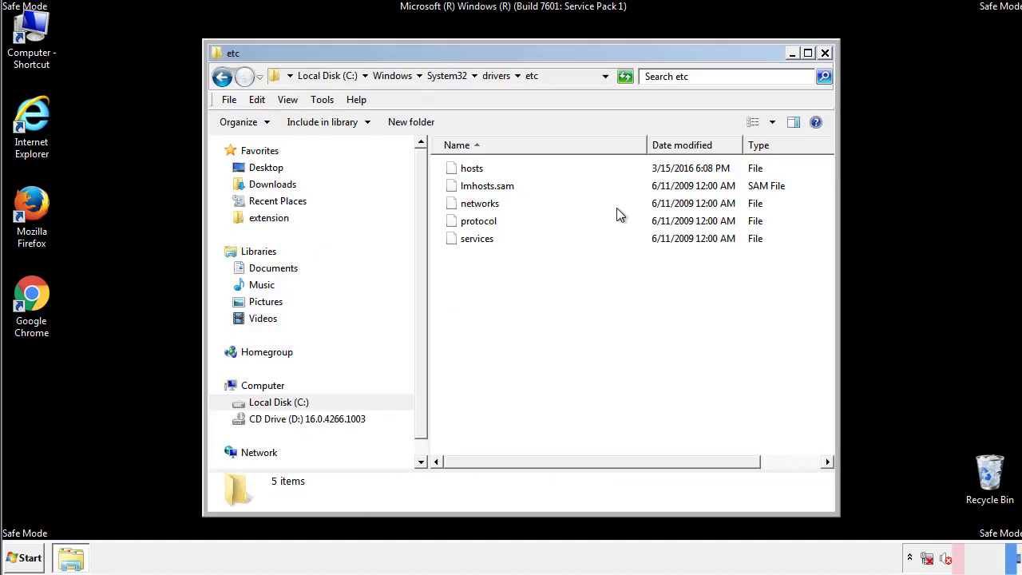
Open the Startup folder from the Start menu's All Programs list
left_click(825, 53)
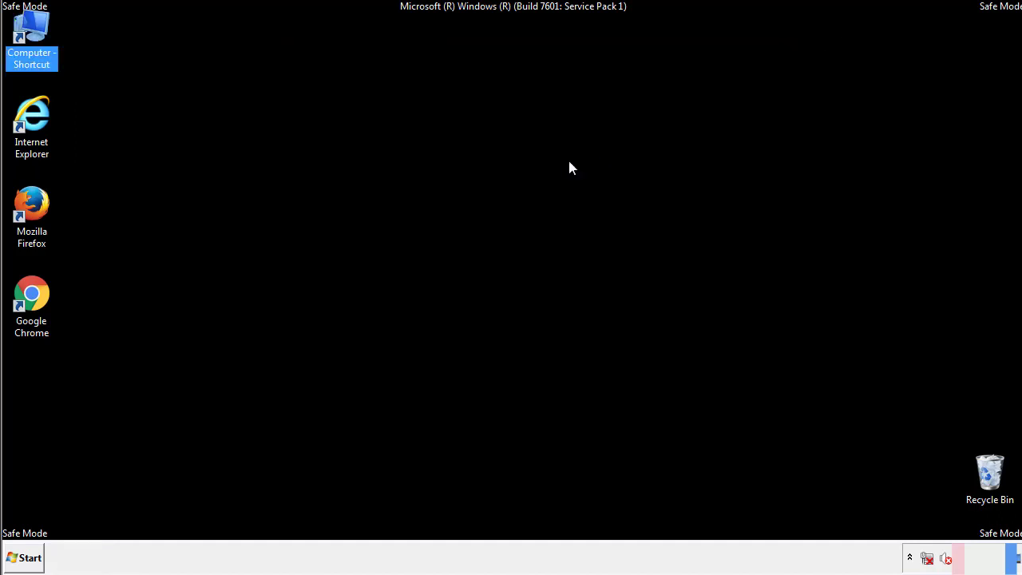
left_click(27, 559)
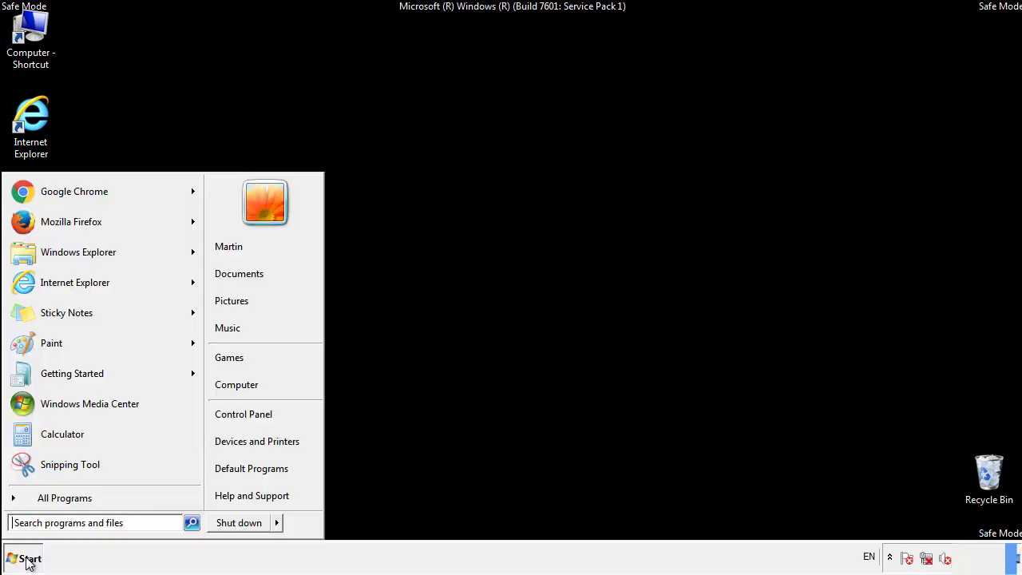
left_click(45, 499)
right_click(39, 443)
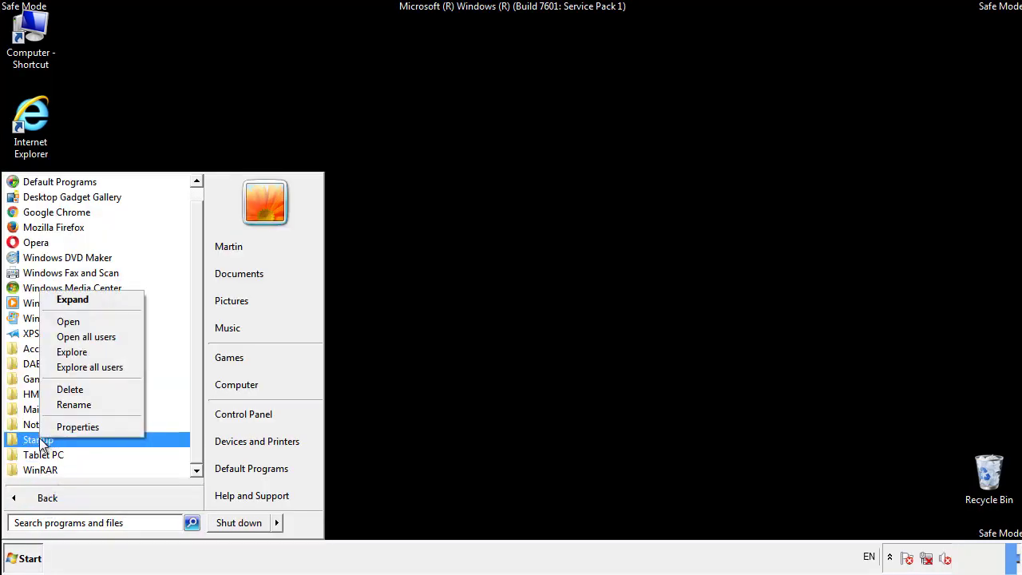
left_click(78, 321)
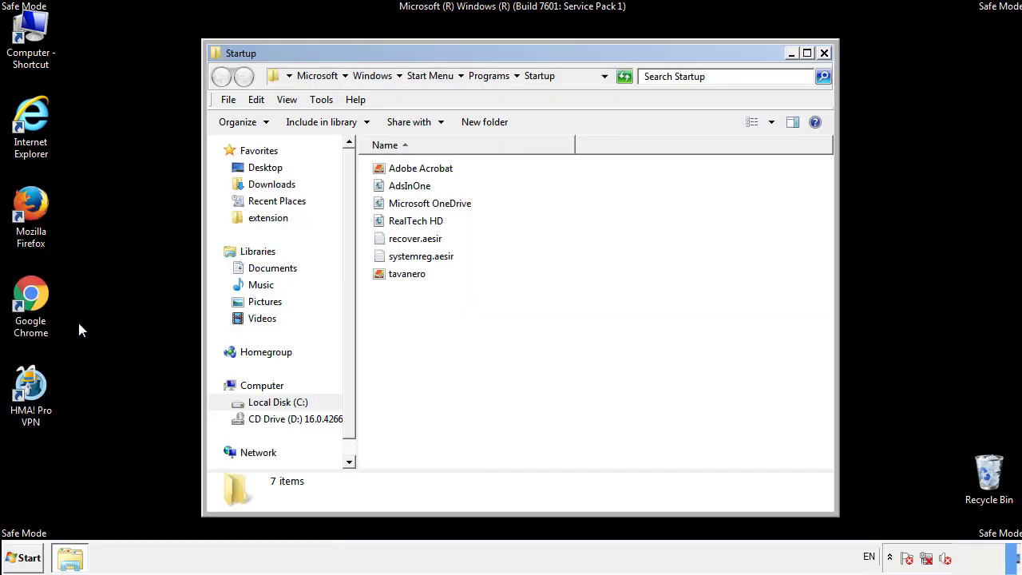
Delete AdsInOne, recover.aesir, systemreg.aesir and tavanero from the Startup folder
left_click(417, 189)
left_click(422, 239, "ctrl")
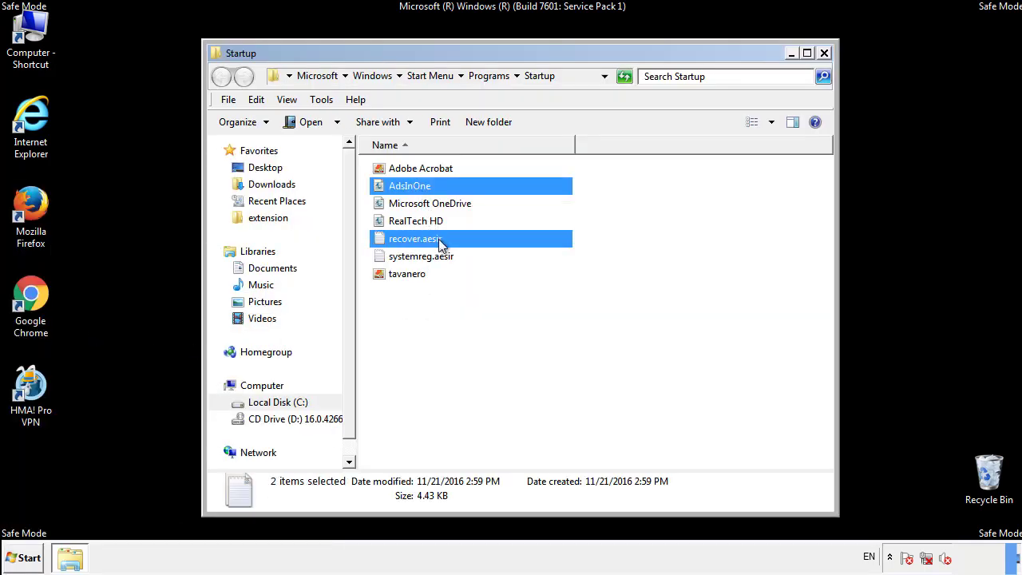
left_click(419, 257, "ctrl")
left_click(409, 274, "ctrl")
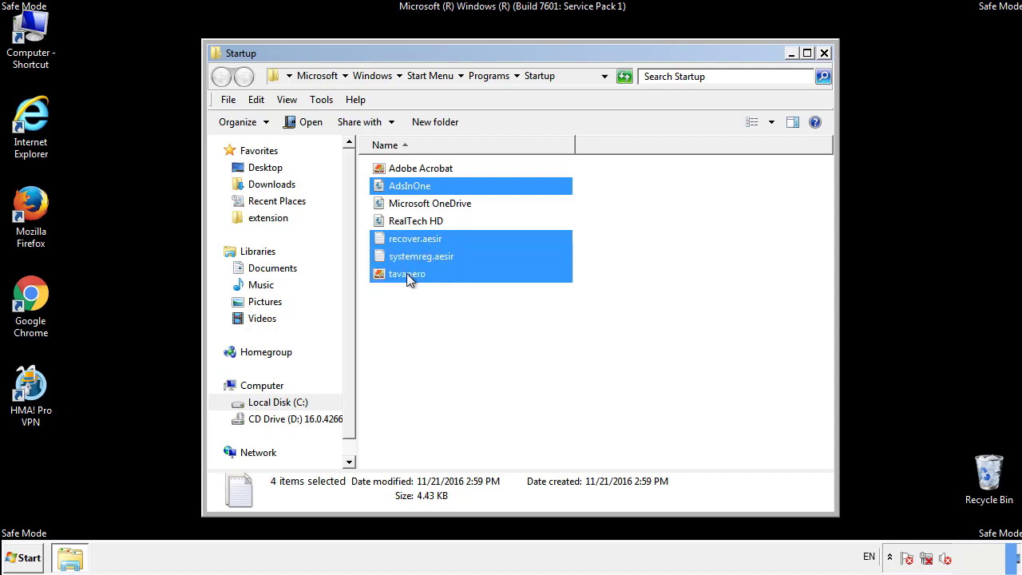
right_click(404, 274)
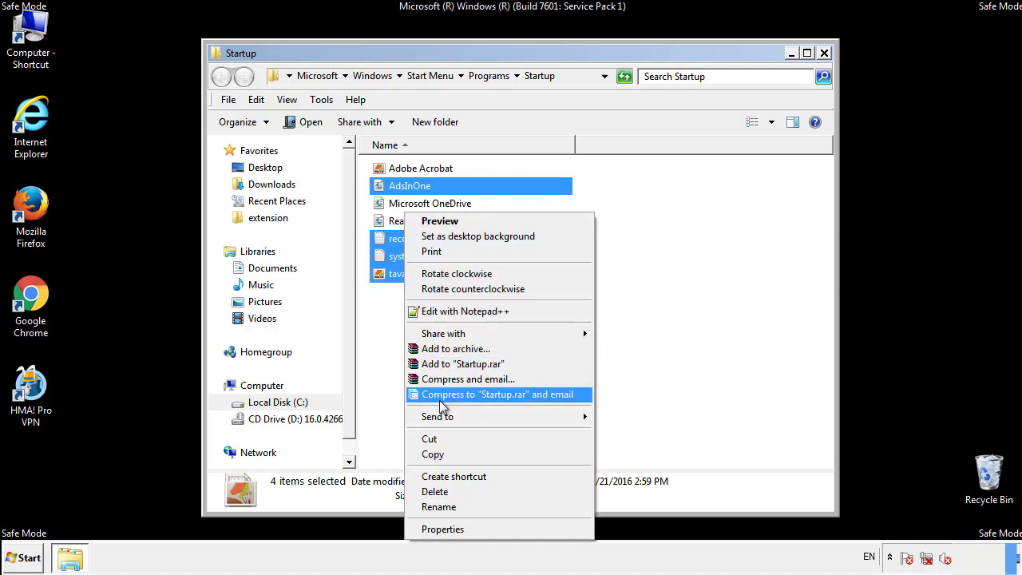
left_click(431, 490)
left_click(563, 295)
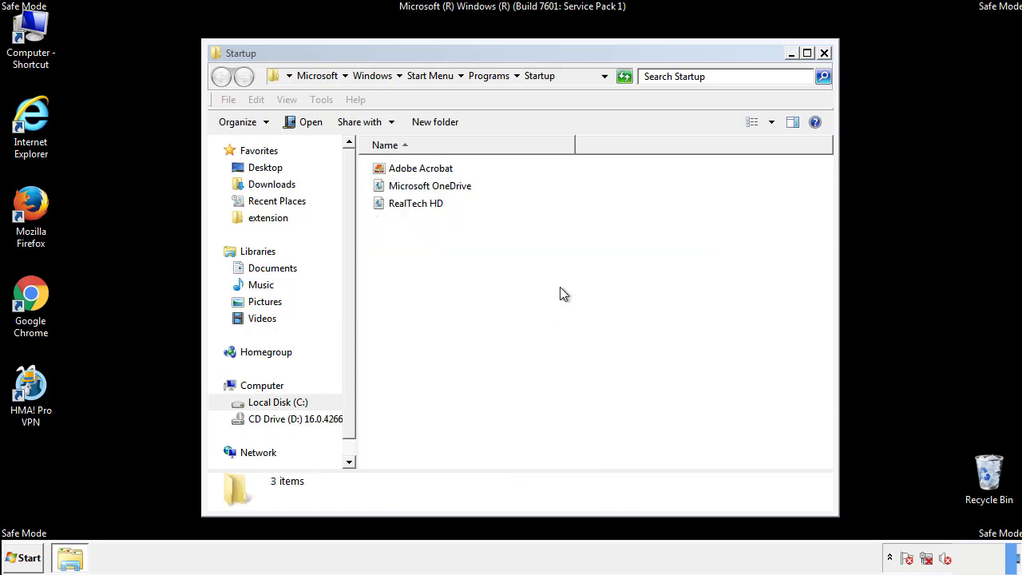
left_click(824, 54)
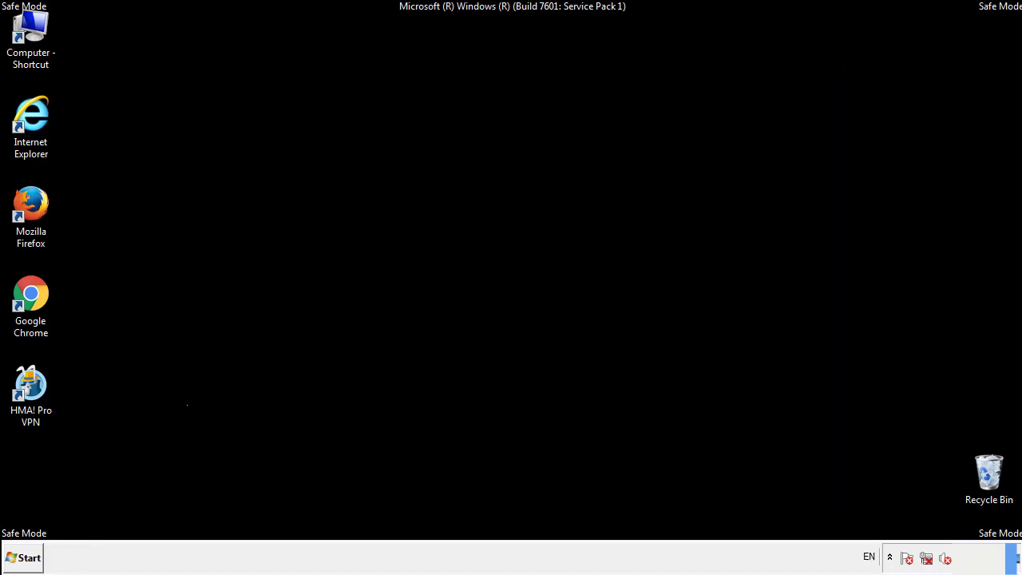
Launch Registry Editor by searching for regedit
left_click(25, 561)
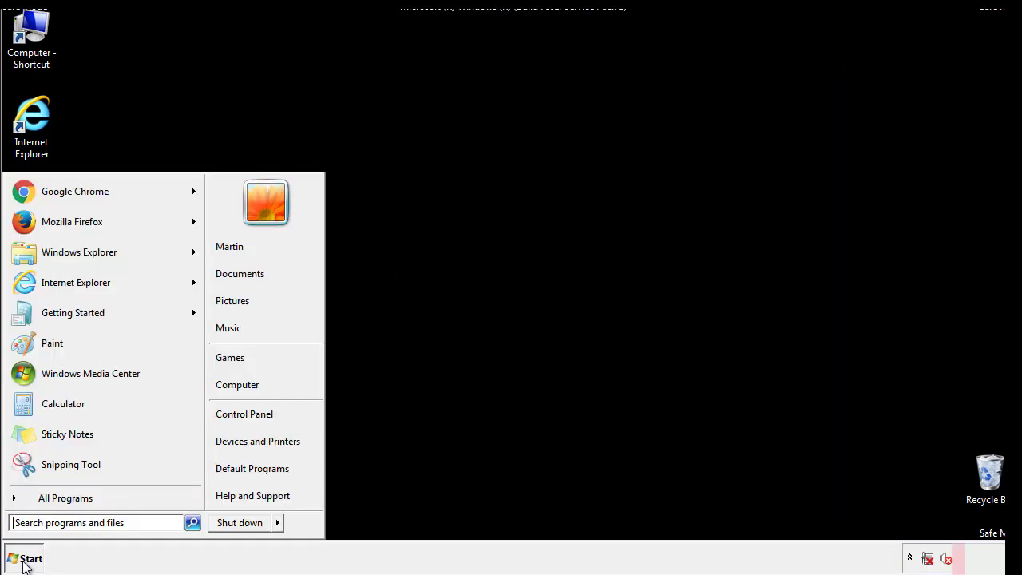
left_click(73, 523)
type("regedit")
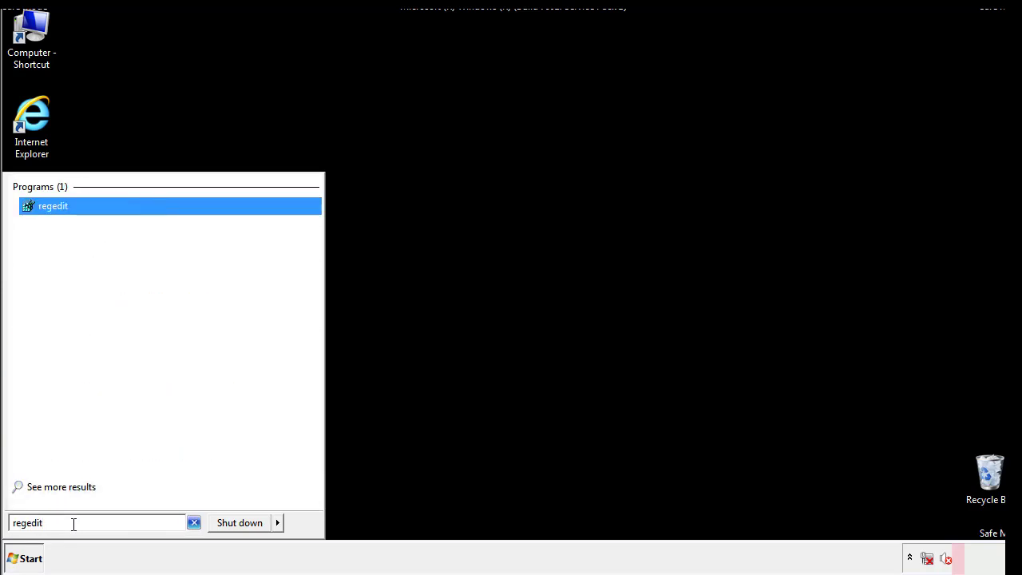
key("Return")
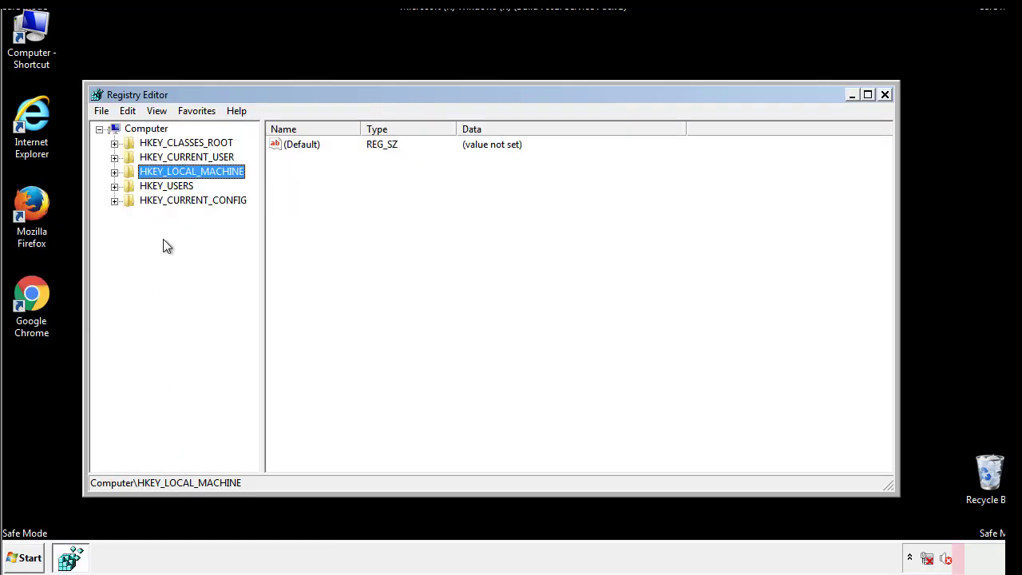
Expand HKEY_LOCAL_MACHINE down to CurrentVersion\Run, revealing tappi.loc and a VMware value
left_click(114, 171)
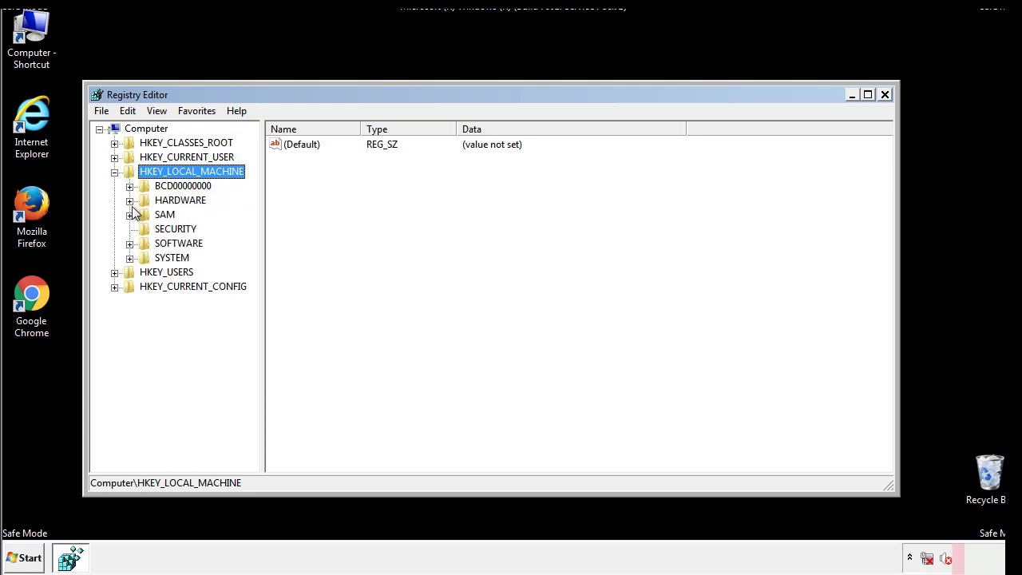
left_click(129, 244)
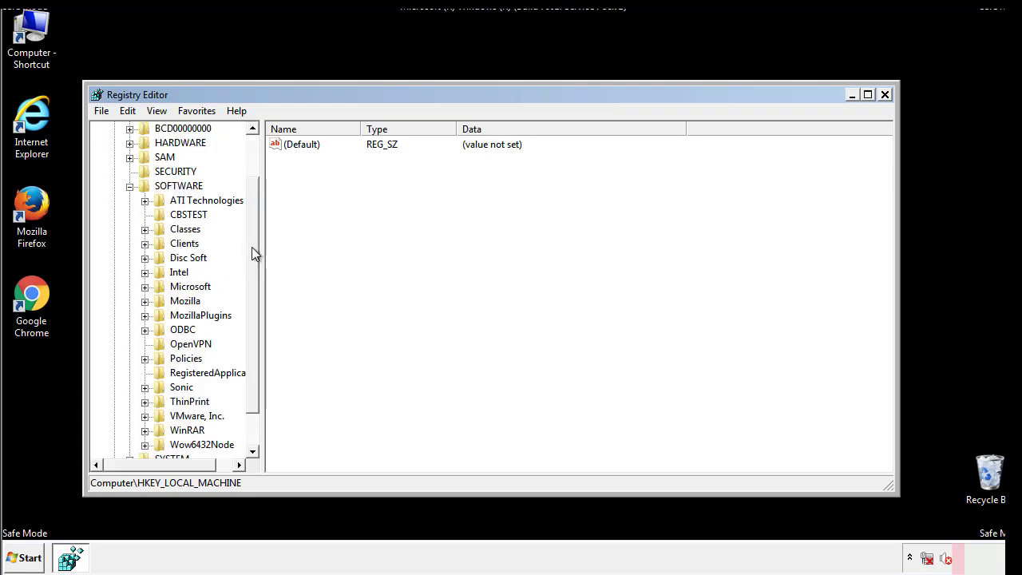
left_click_drag(251, 236, 253, 264)
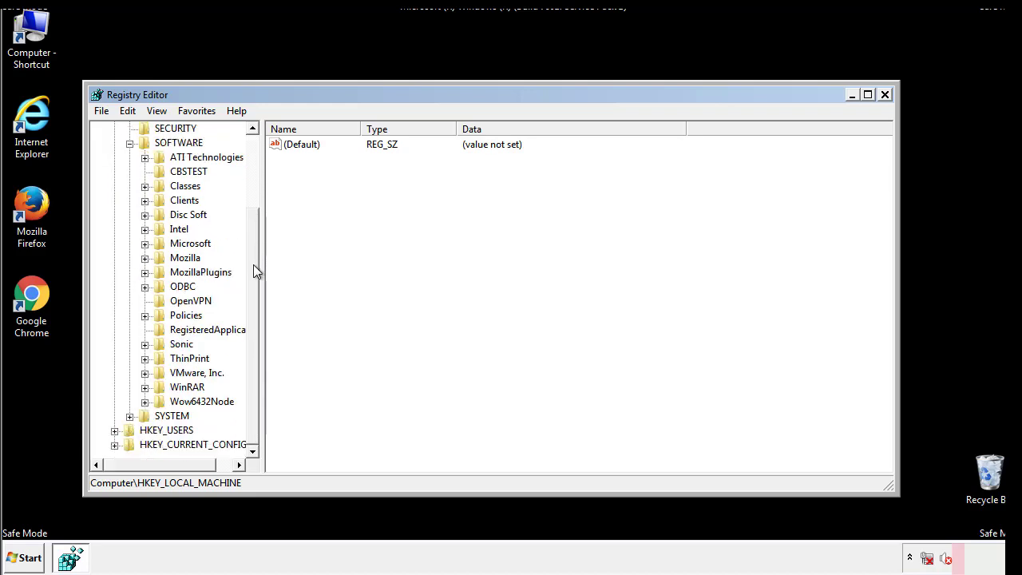
left_click(145, 245)
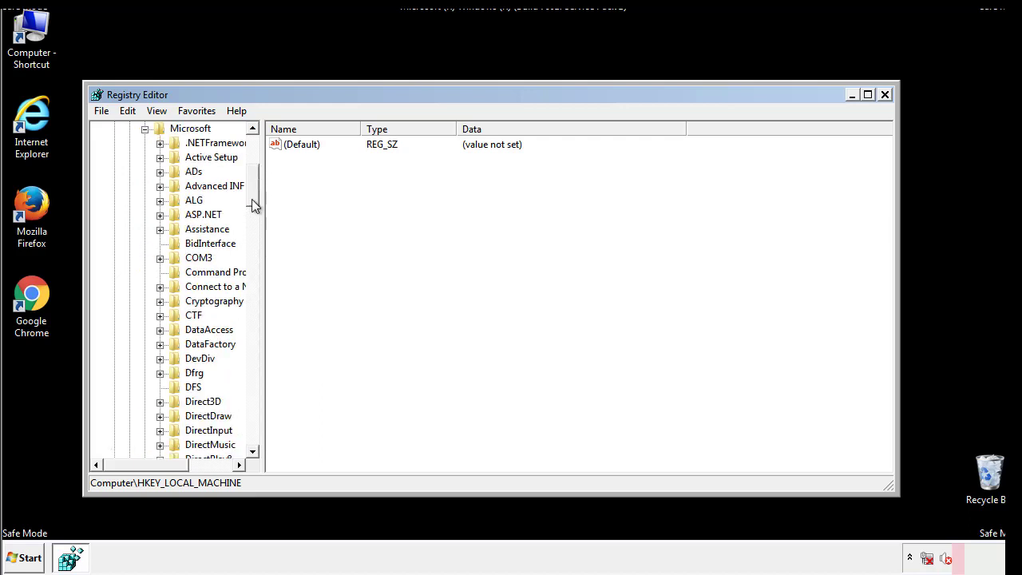
left_click_drag(252, 199, 254, 410)
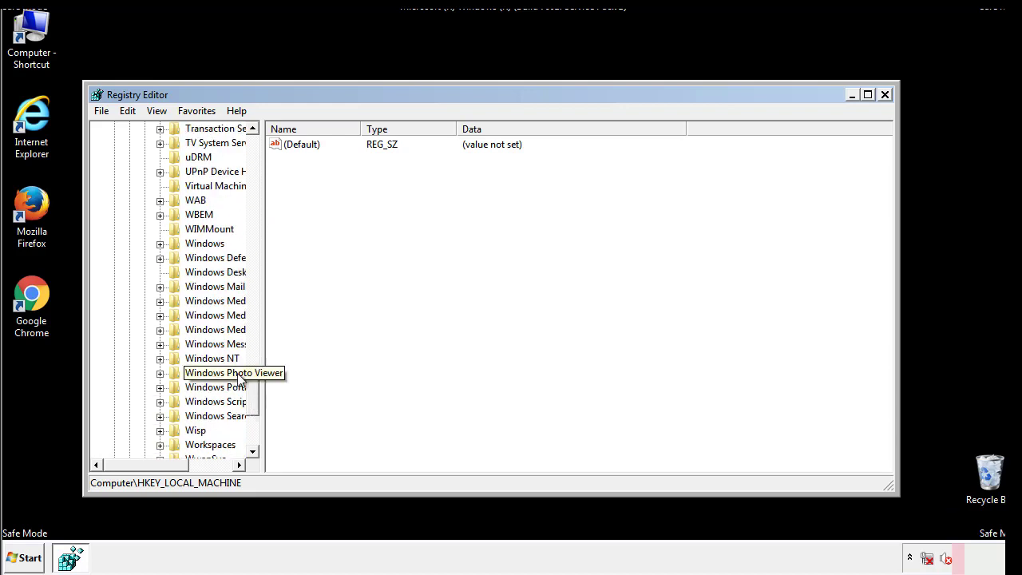
left_click(162, 245)
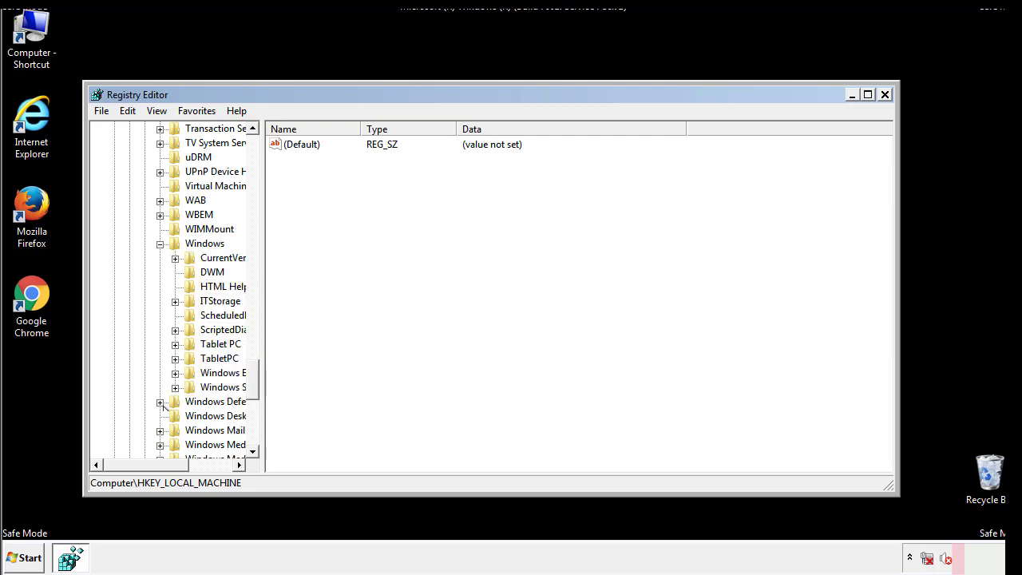
left_click_drag(139, 465, 163, 469)
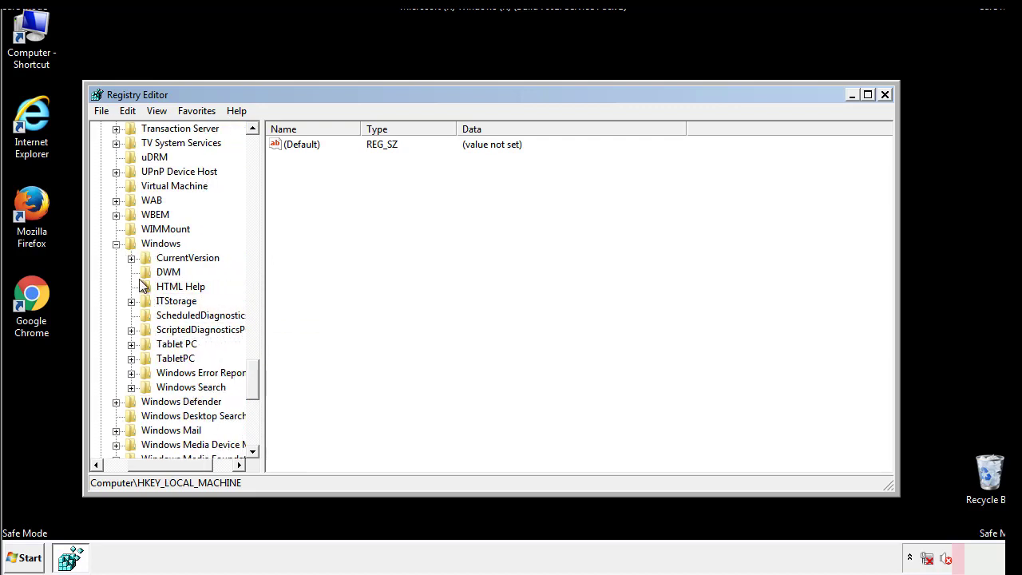
left_click(131, 257)
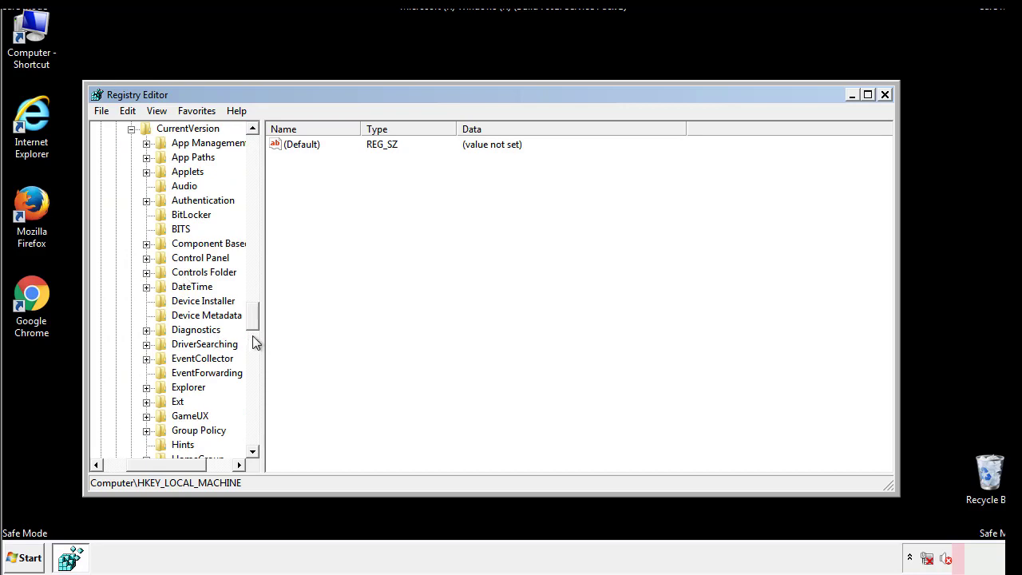
left_click_drag(256, 321, 254, 370)
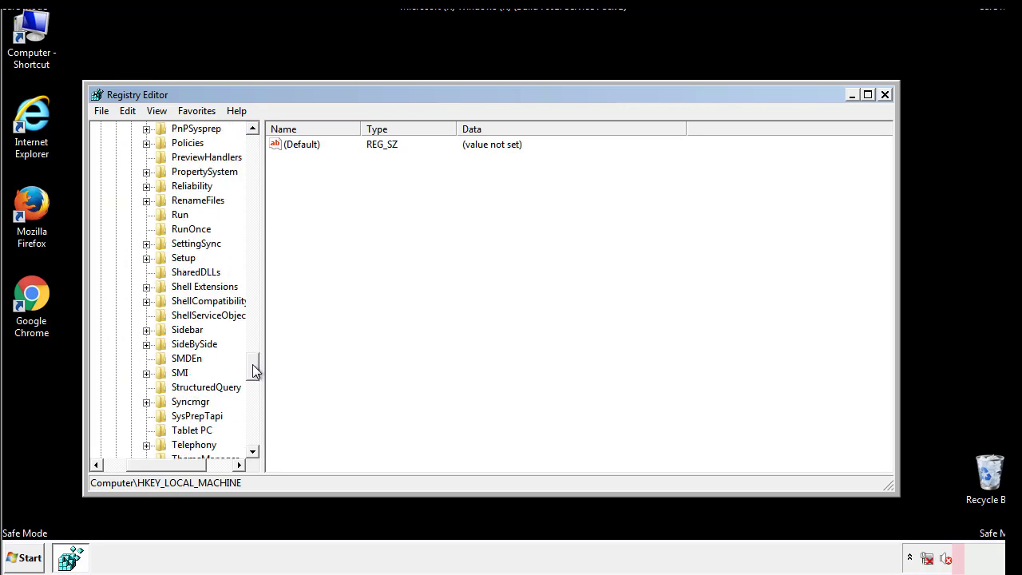
left_click(167, 220)
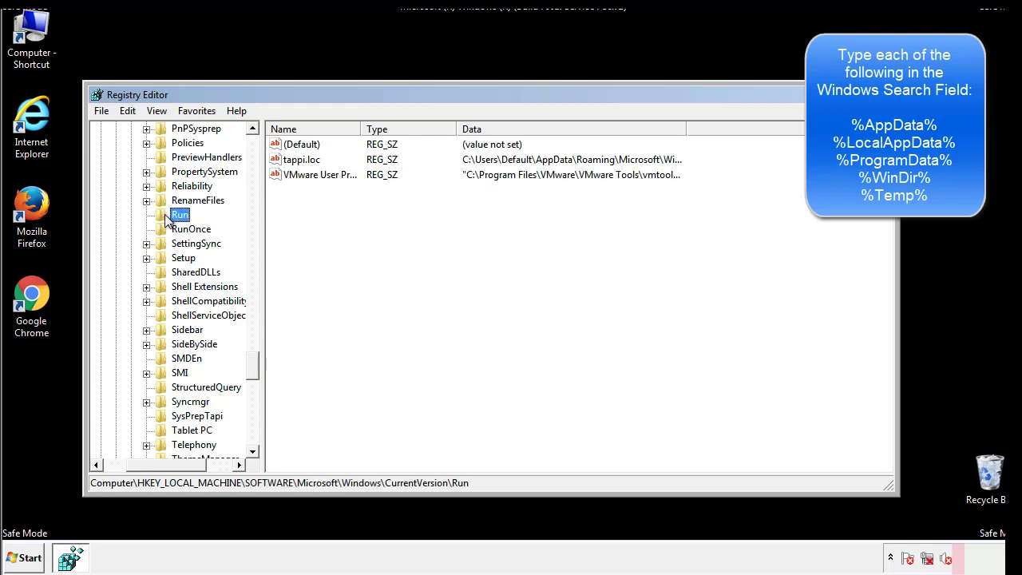
right_click(297, 163)
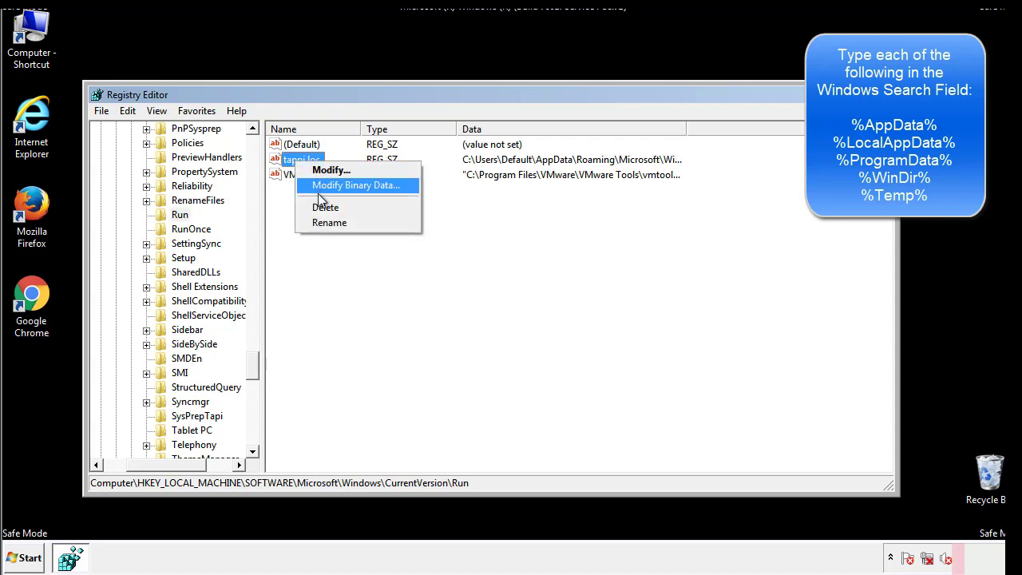
left_click(321, 207)
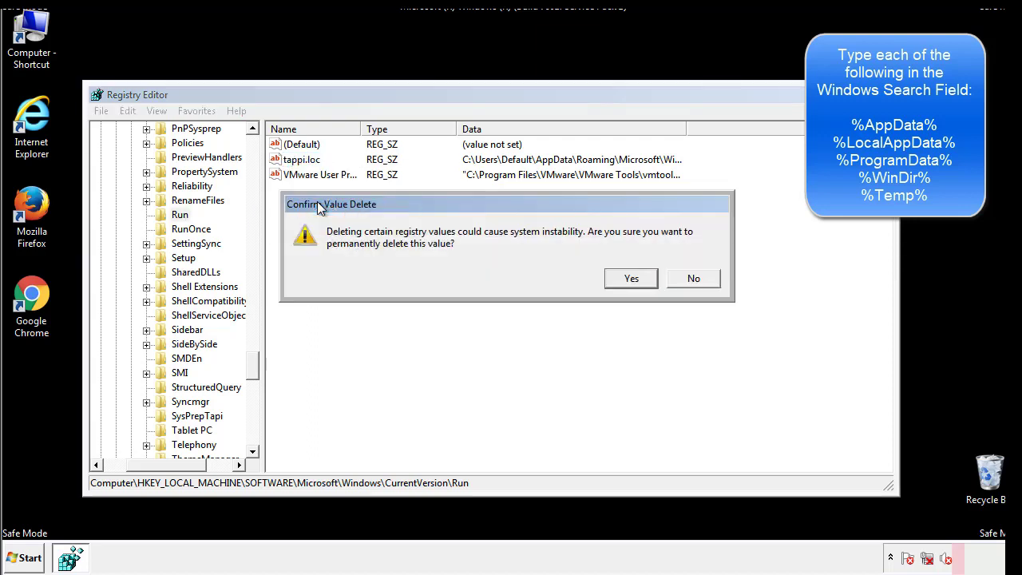
left_click(628, 279)
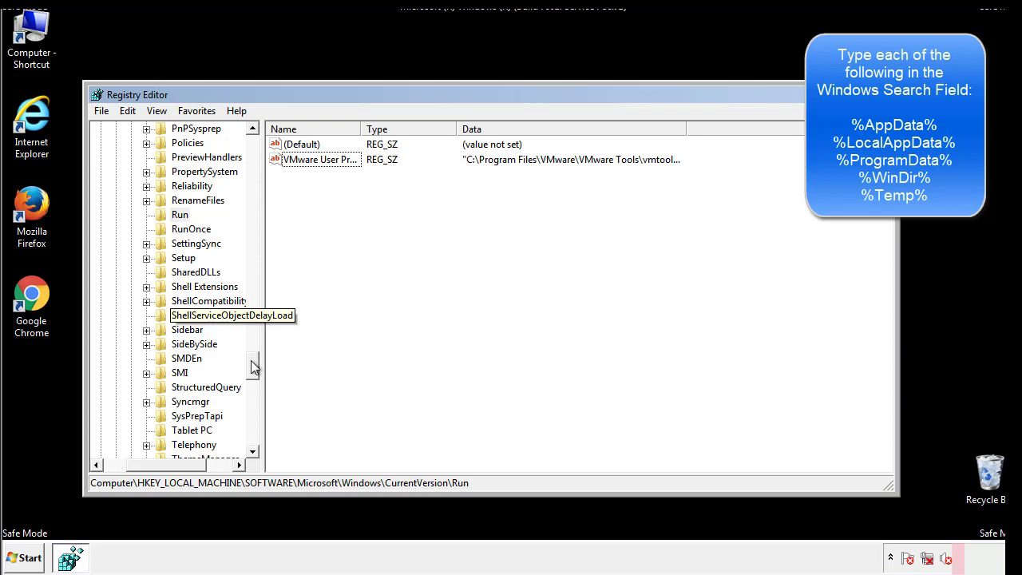
left_click_drag(252, 366, 251, 441)
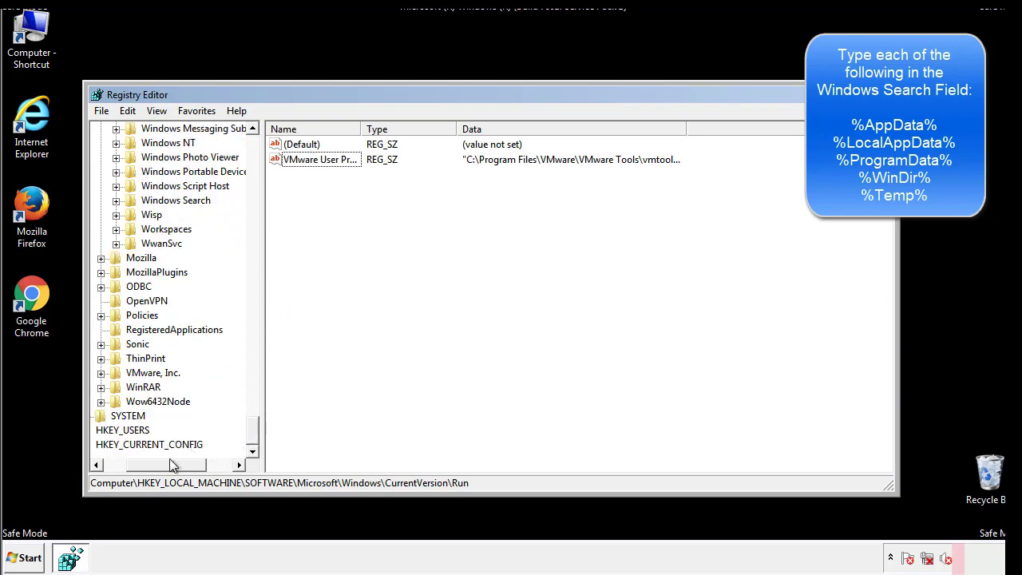
left_click_drag(170, 463, 138, 468)
left_click_drag(252, 430, 261, 151)
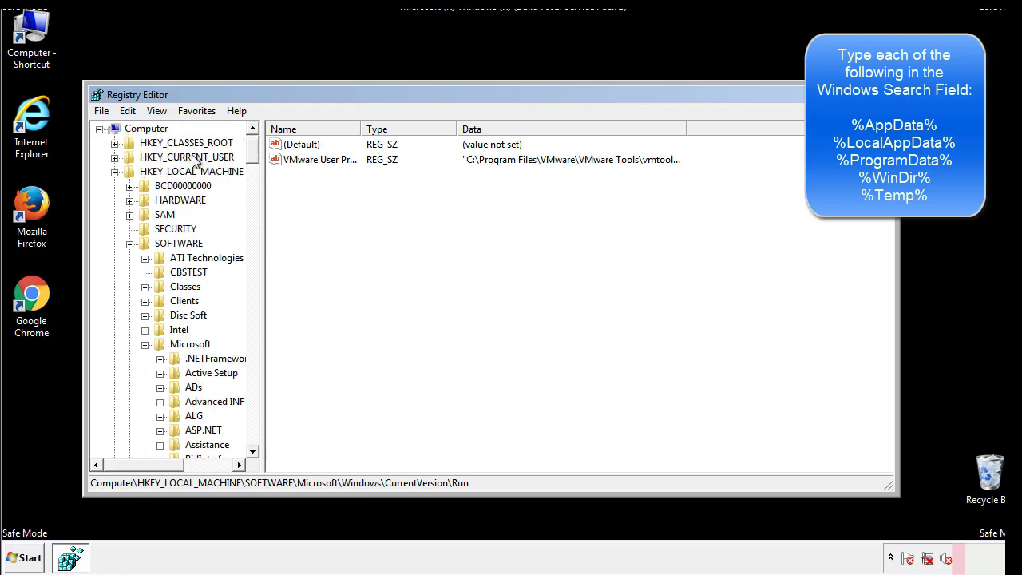
Expand HKEY_CURRENT_USER\Software\Microsoft\Windows\CurrentVersion and select its Run key
left_click(114, 171)
left_click(115, 157)
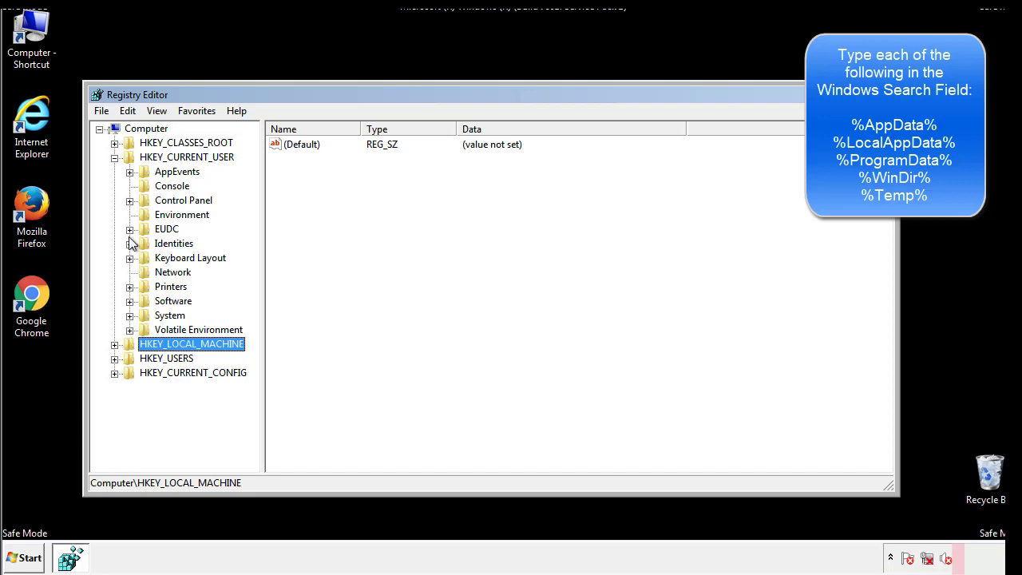
left_click(129, 301)
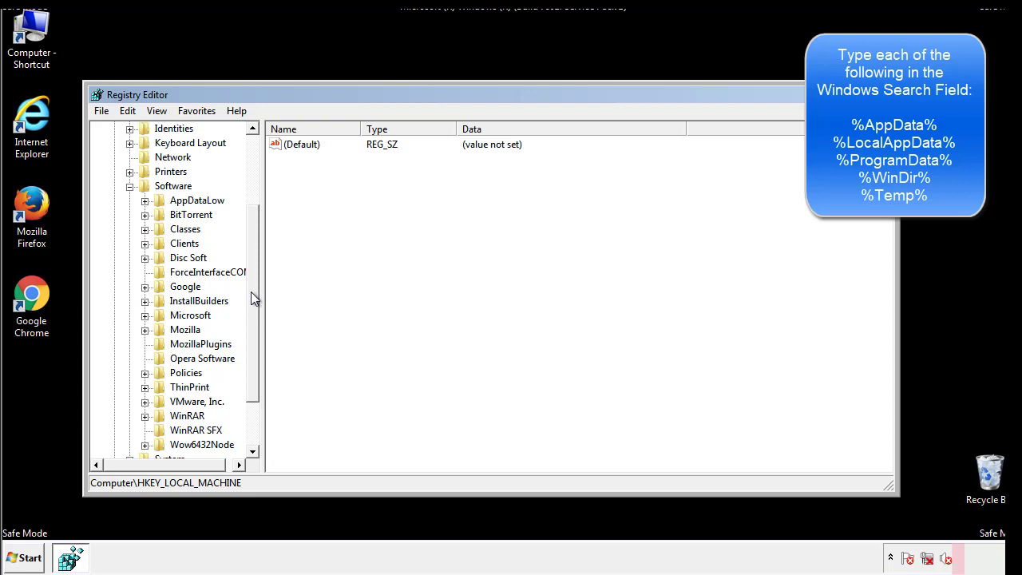
left_click_drag(251, 296, 252, 312)
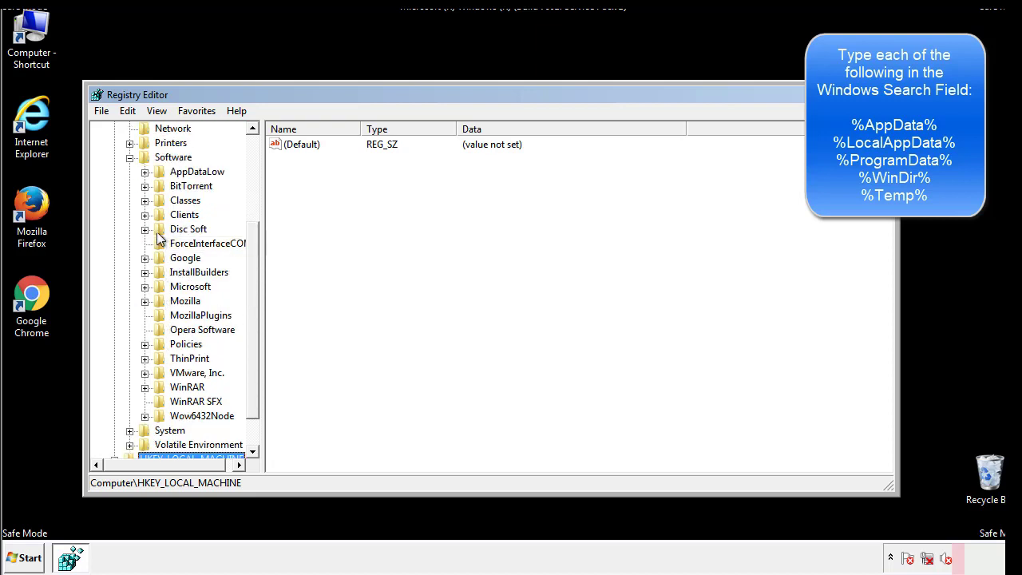
left_click(144, 287)
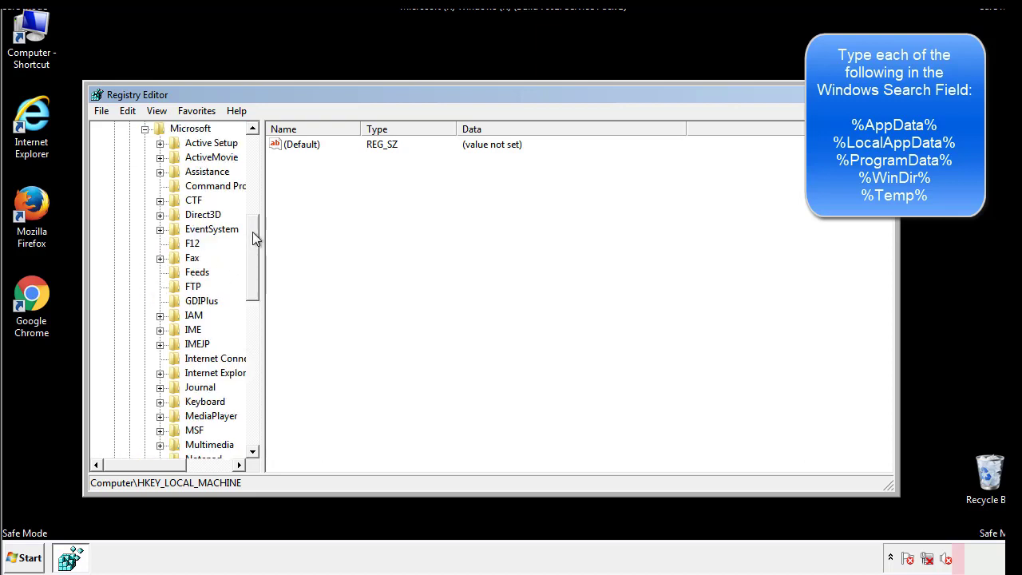
left_click_drag(252, 231, 251, 332)
left_click(161, 273)
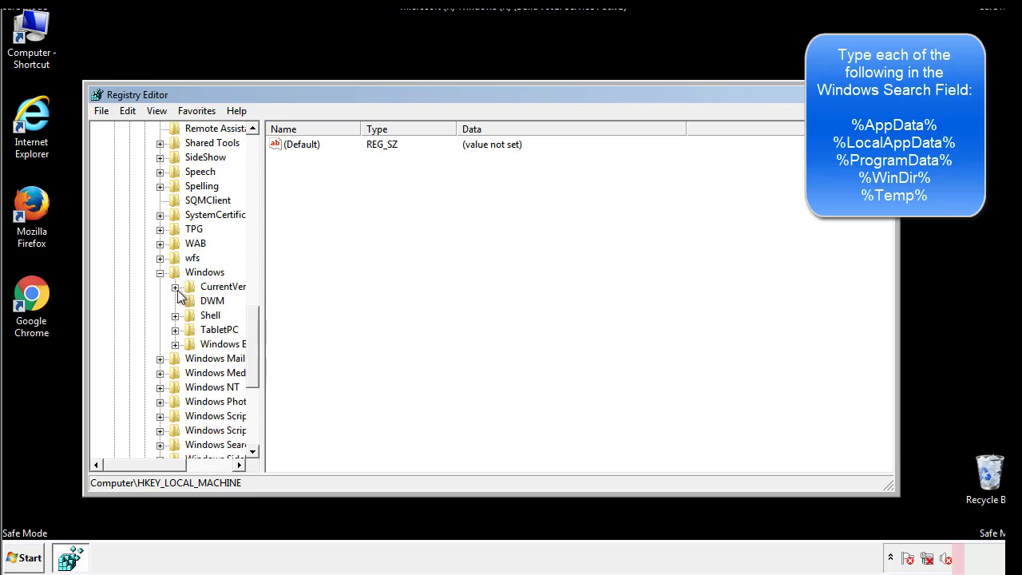
left_click(176, 288)
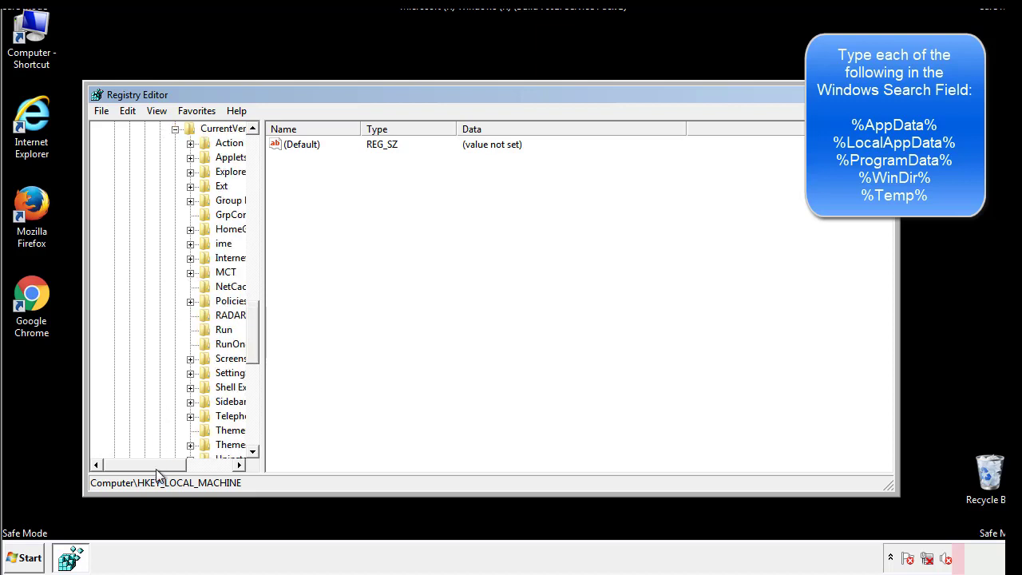
left_click_drag(155, 467, 181, 467)
left_click(174, 328)
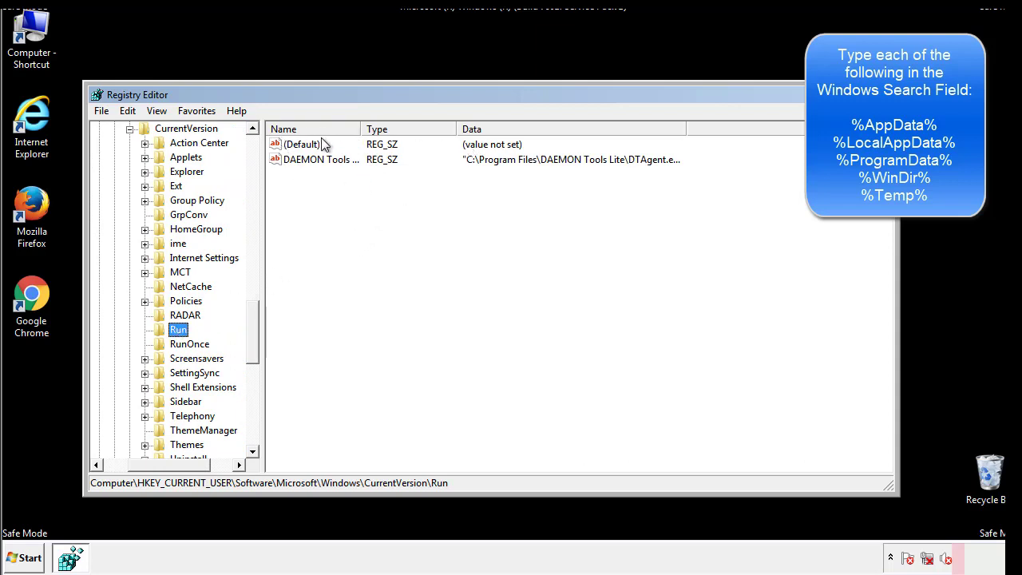
Inspect the Run values, finding only a DAEMON Tools entry, then collapse the Windows key
left_click(467, 190)
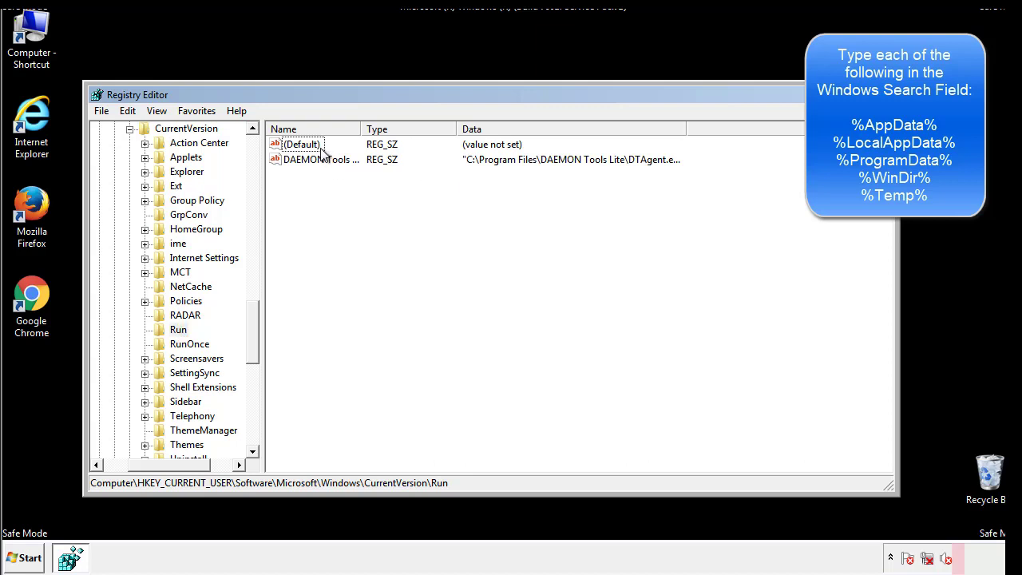
left_click_drag(298, 235, 368, 182)
left_click_drag(169, 464, 149, 464)
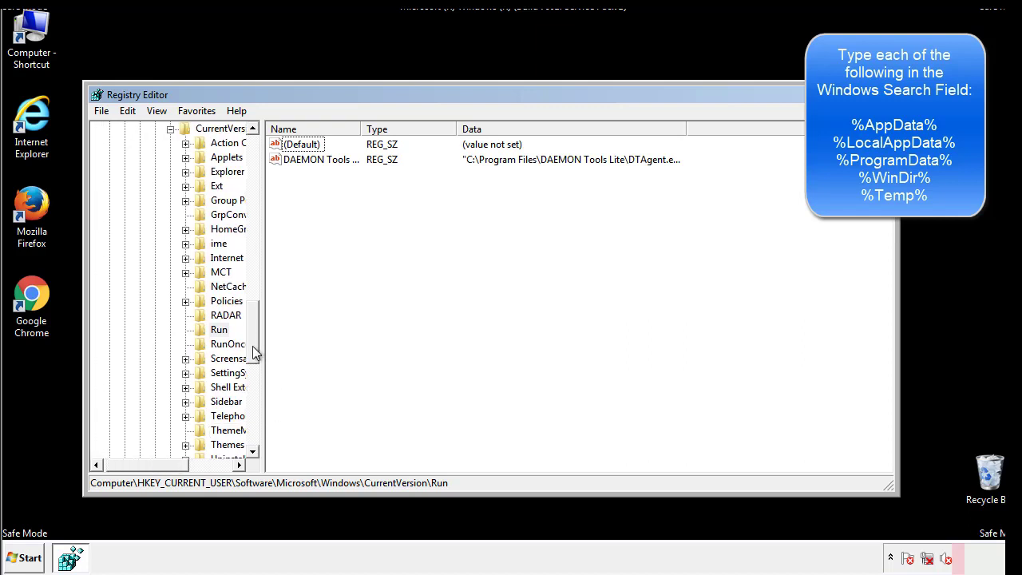
left_click_drag(255, 353, 255, 291)
left_click(157, 373)
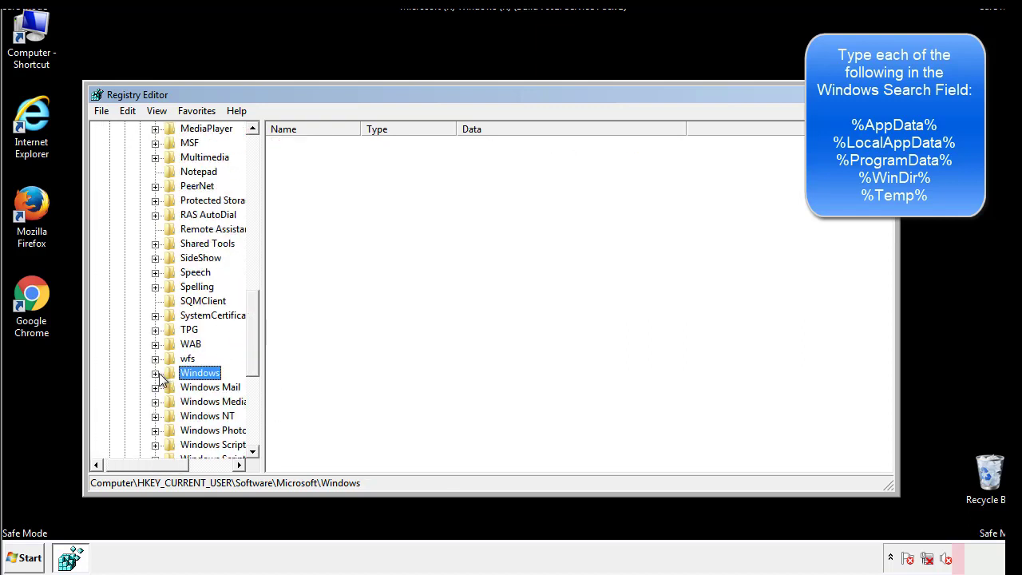
left_click_drag(257, 359, 257, 178)
Search the registry for % with Edit > Find
left_click(134, 112)
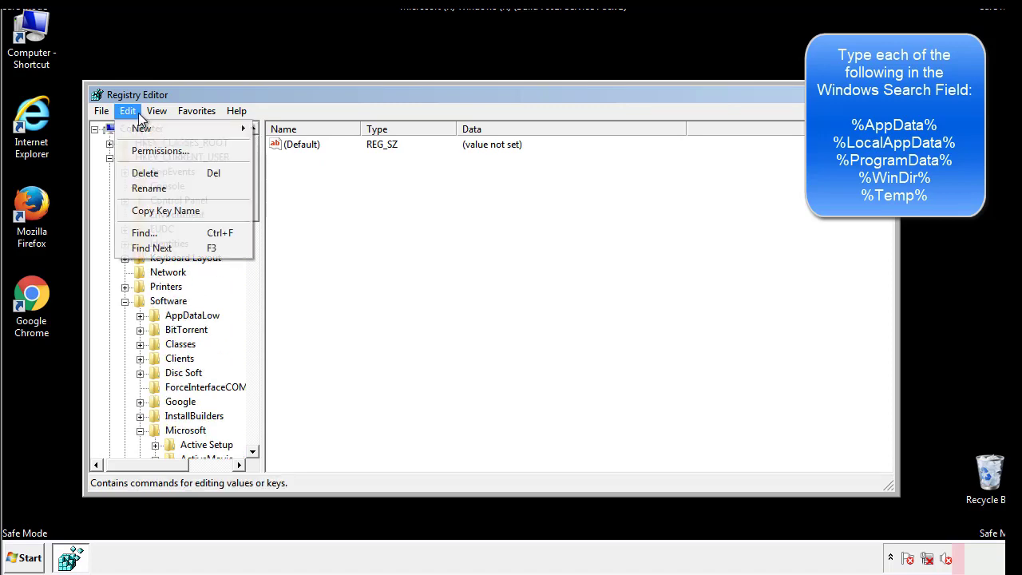
left_click(145, 232)
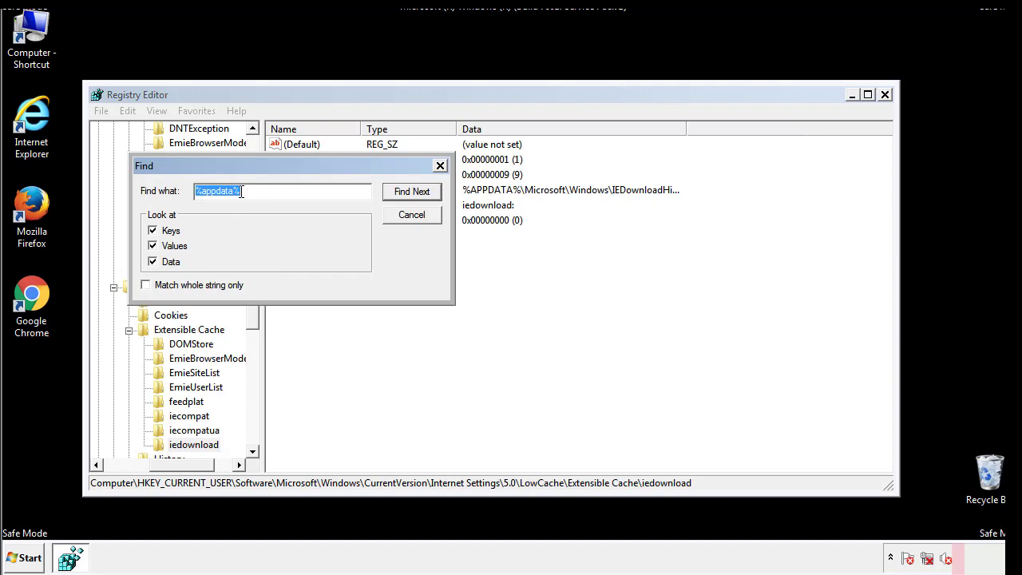
type("%temp%")
key("Return")
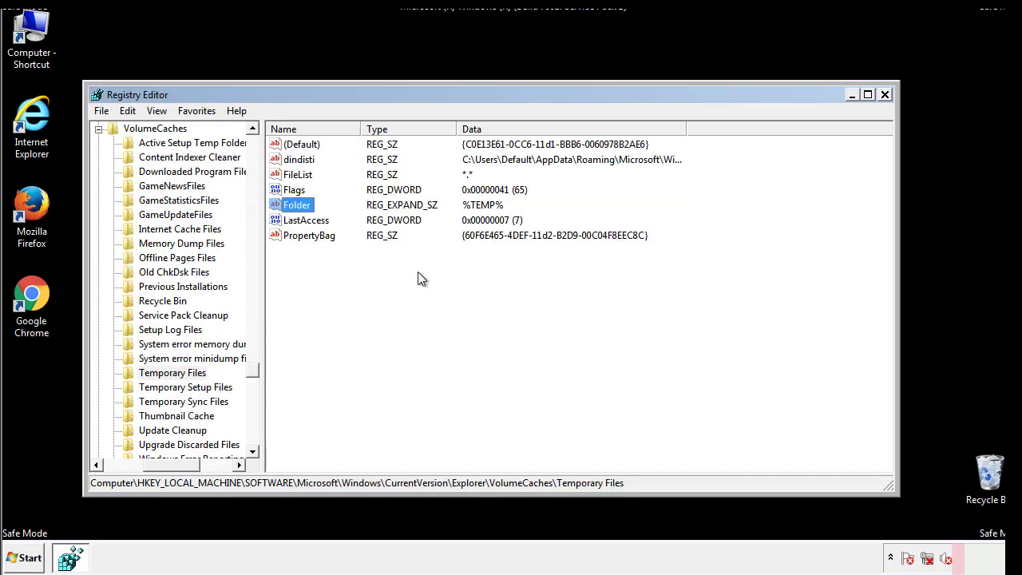
Delete the Temporary Files values from dindisti through PropertyBag
left_click_drag(327, 257, 289, 150)
right_click(288, 143)
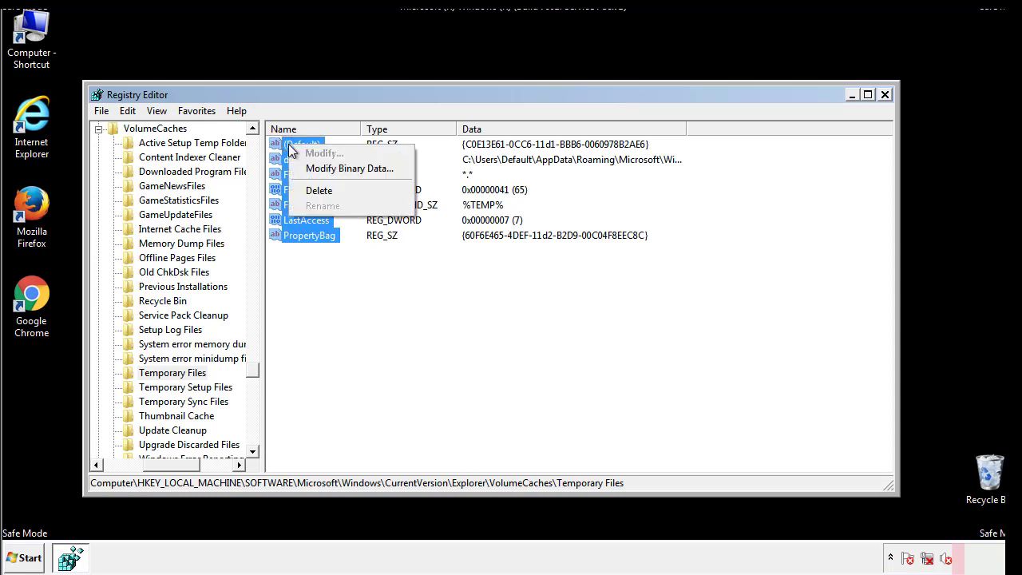
left_click(313, 193)
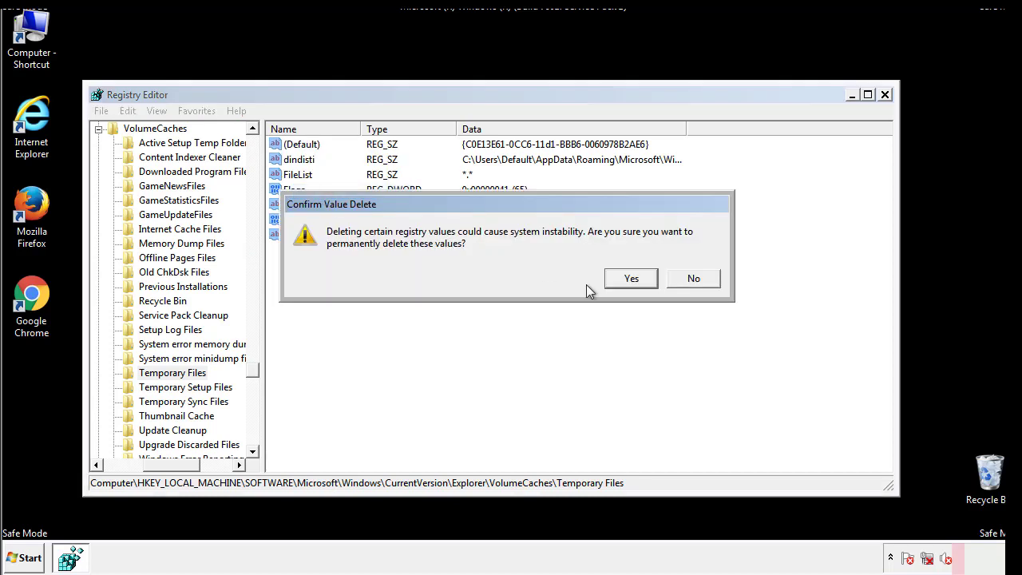
left_click(647, 280)
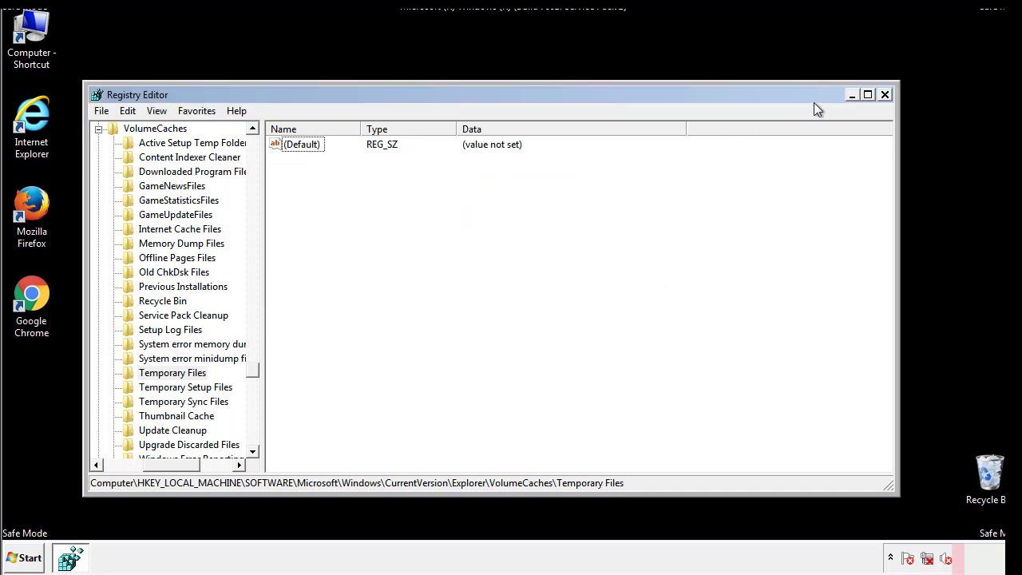
Close Registry Editor and launch msconfig from the Start menu search
left_click(886, 96)
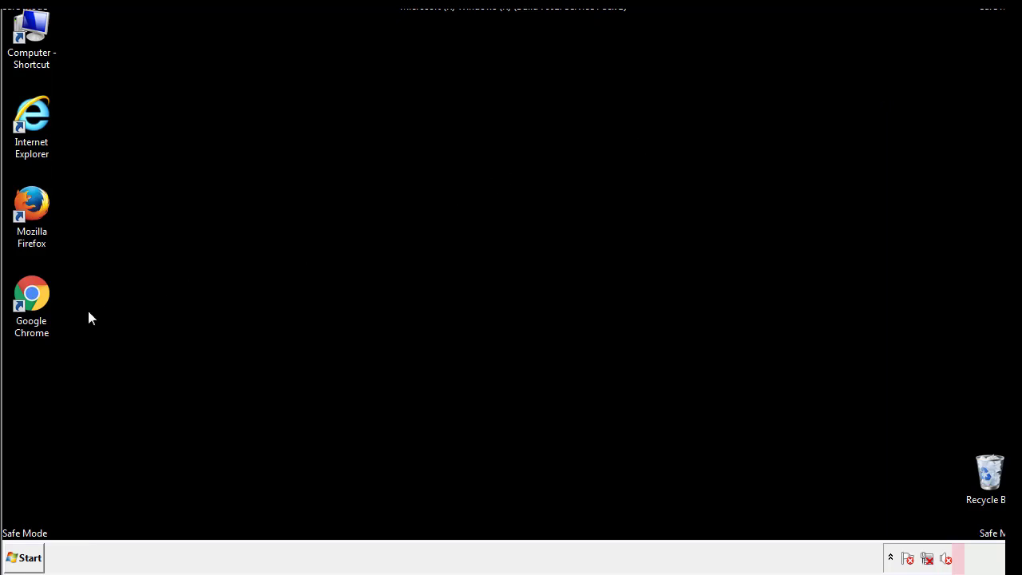
left_click(19, 563)
left_click(55, 522)
type("ms")
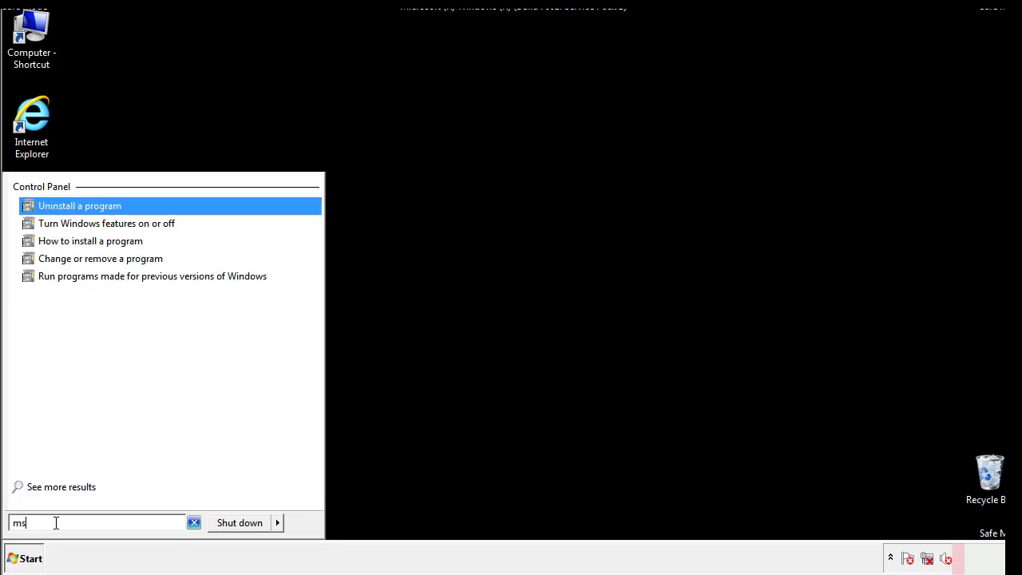
type("config")
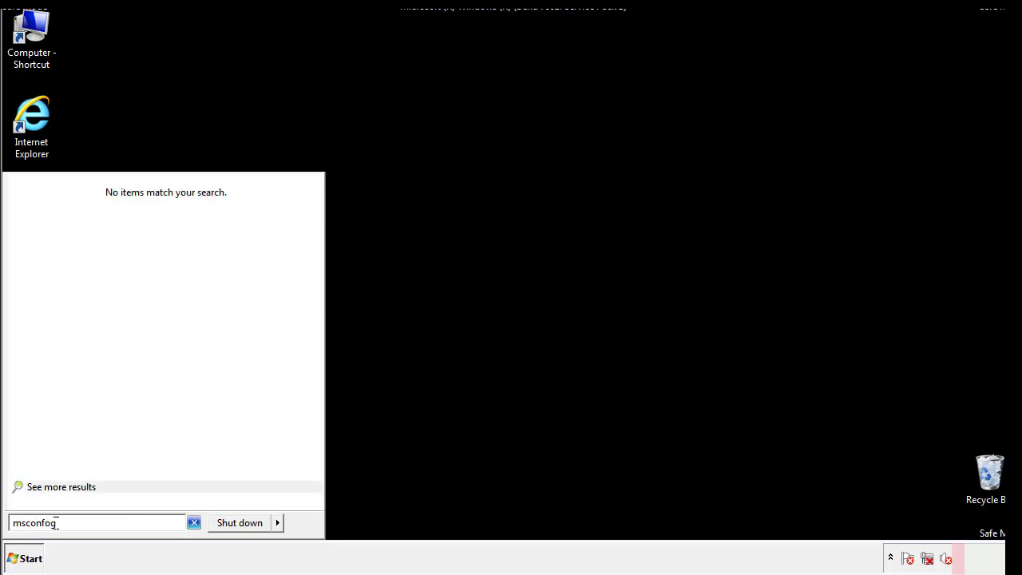
key("BackSpace")
key("BackSpace")
type("ig")
key("Return")
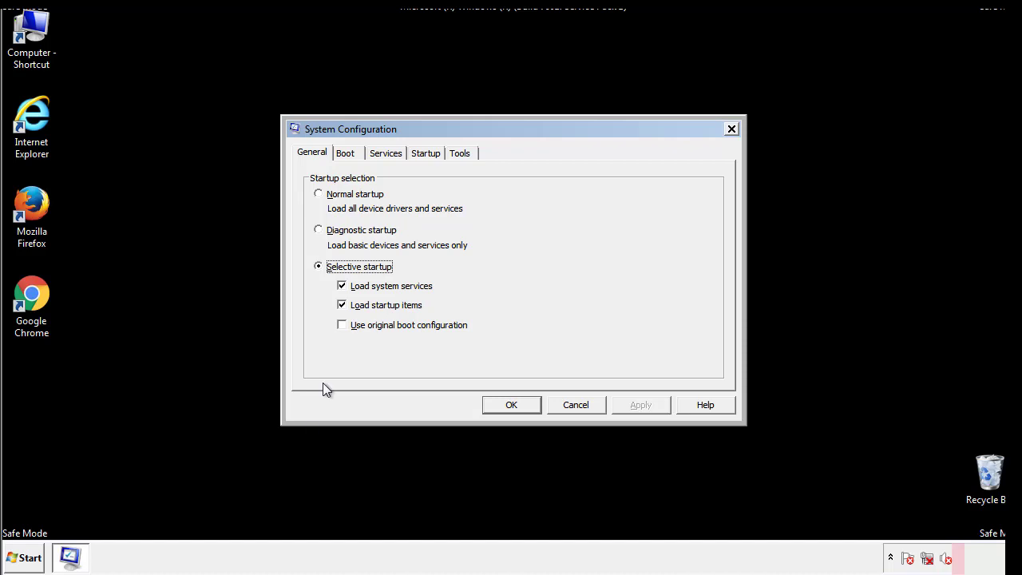
Untick Safe boot on the Boot tab, apply the change, and restart the computer
left_click(346, 153)
left_click(321, 307)
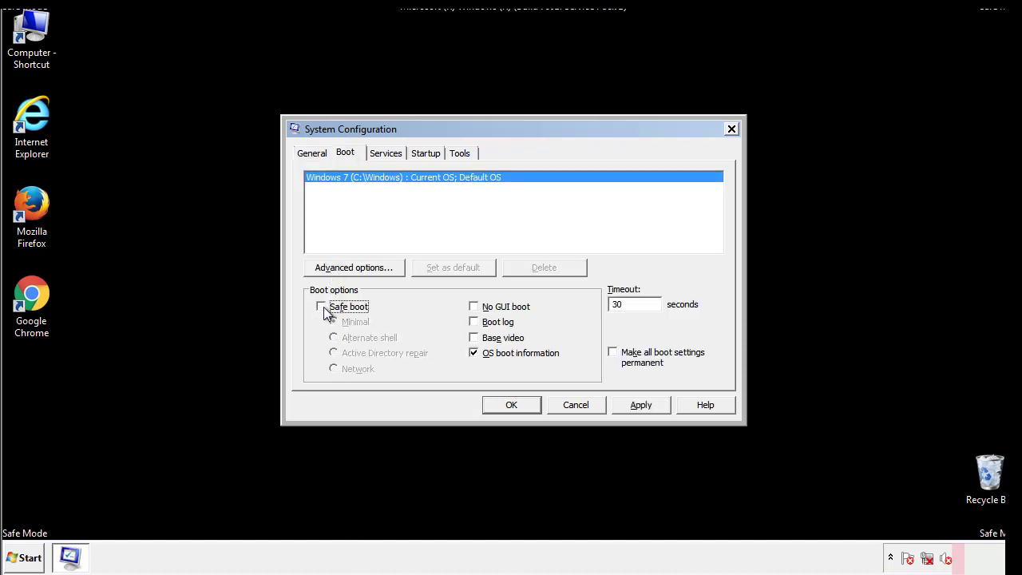
left_click(641, 405)
left_click(511, 405)
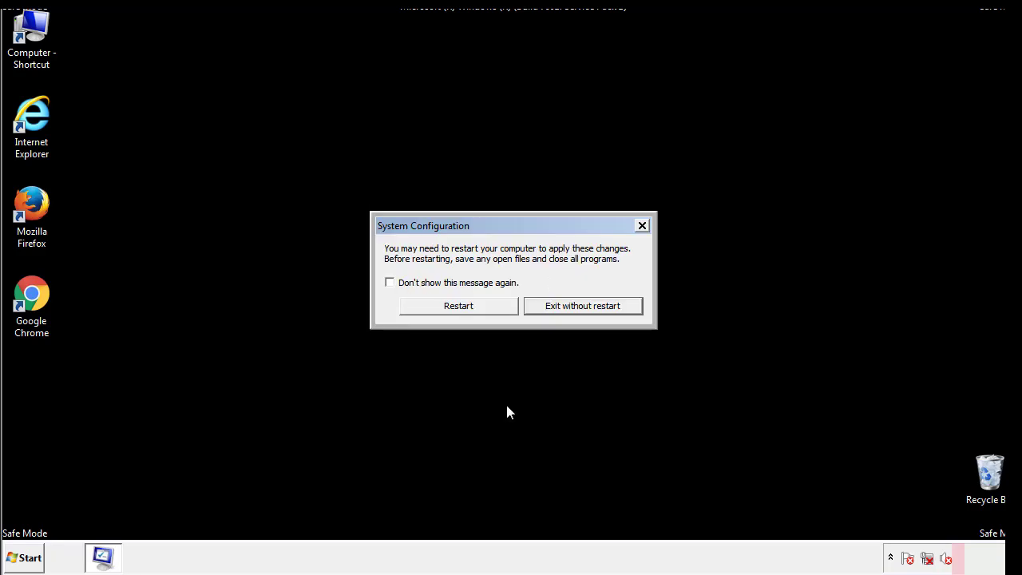
left_click(472, 311)
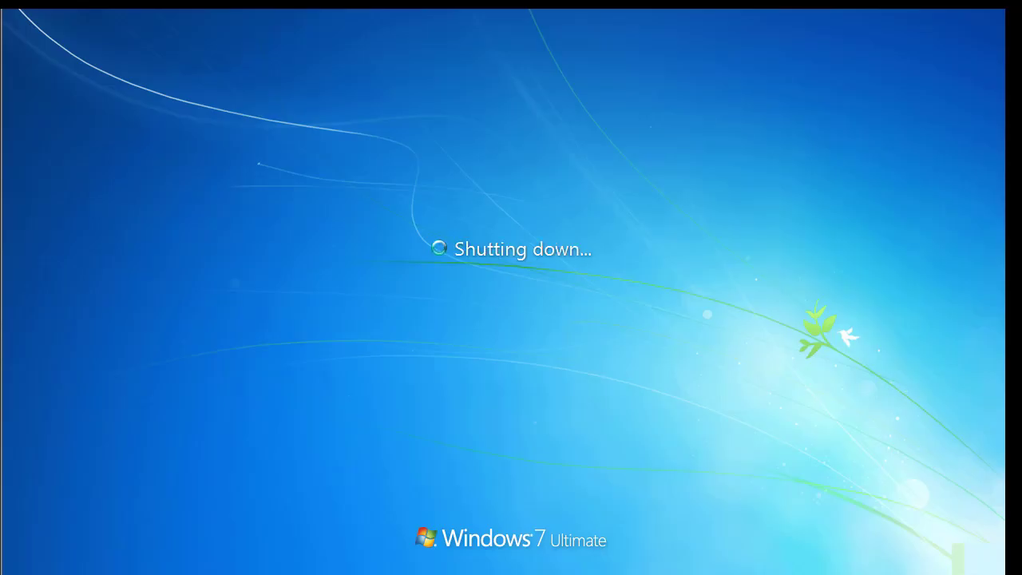